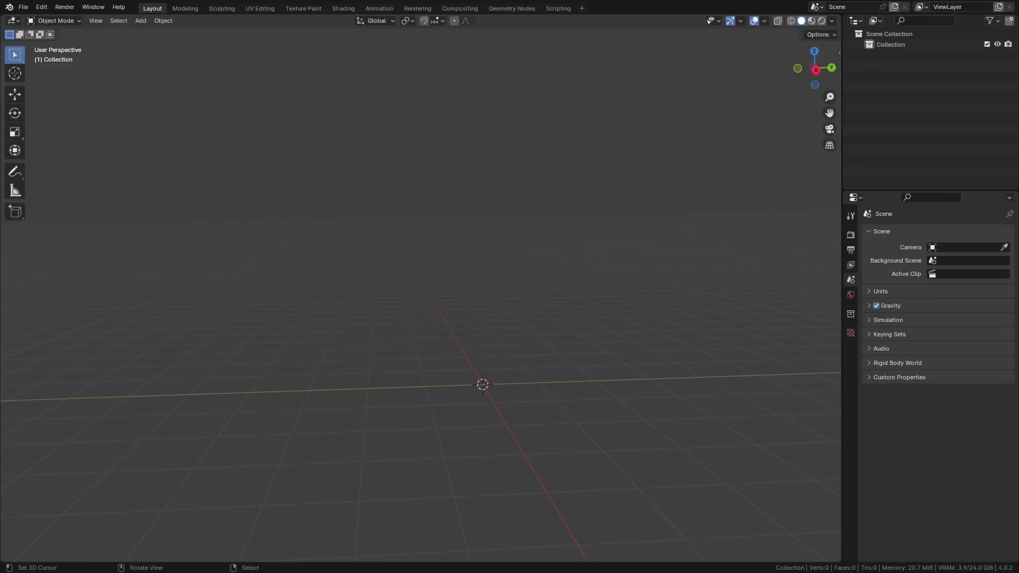
# Step: Add a cube, scale it by 2 and thin it along X into a 0.25 × 4 × 4 m wall panel
pyautogui.hotkey('shift', 'a')
pyautogui.press('Return')
pyautogui.write('s2')
pyautogui.press('Return')
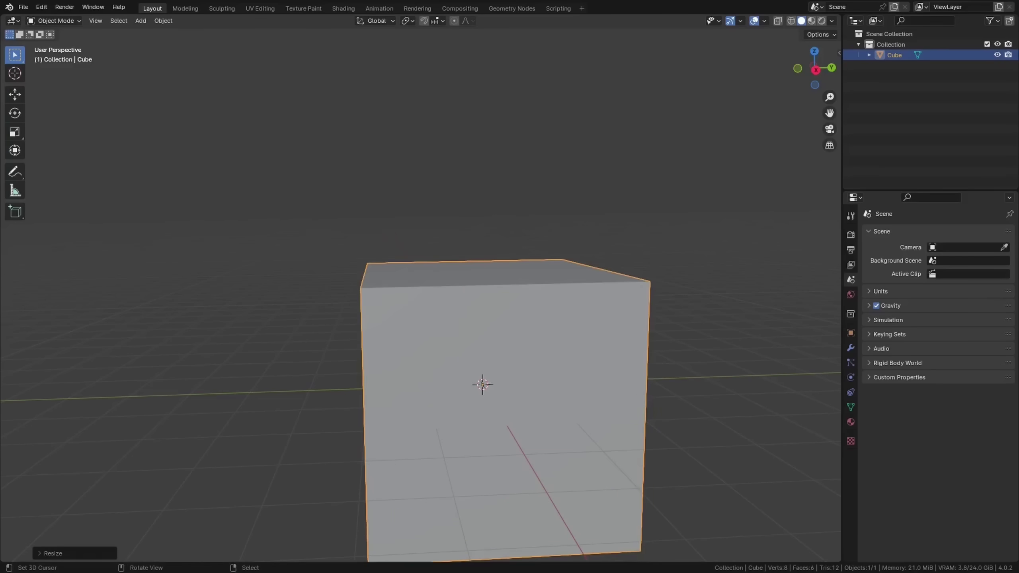
pyautogui.write('n2')
pyautogui.press('Return')
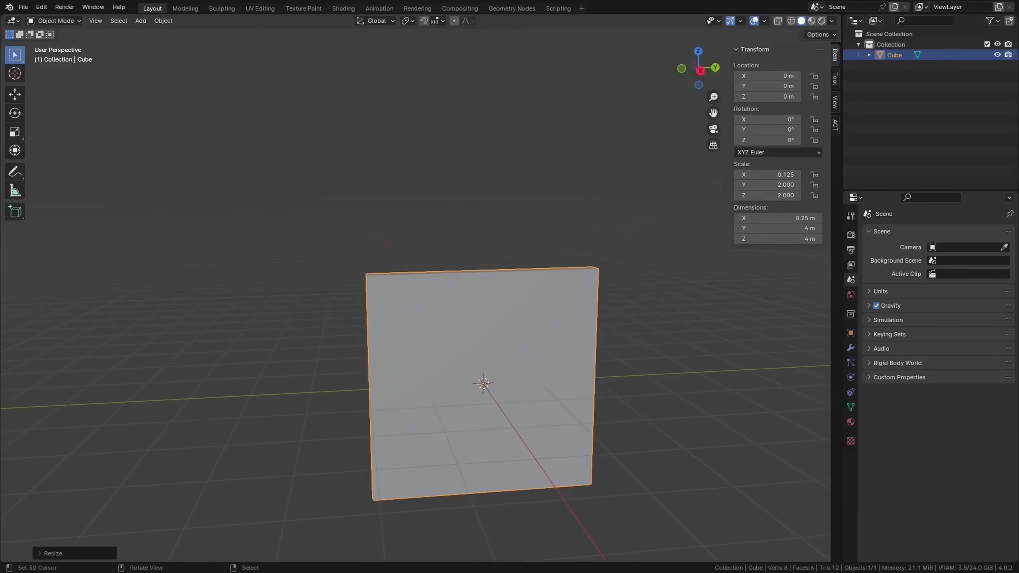
# Step: Set the panel's origin to its bottom corner using the 3D cursor and reset its location to the world origin
pyautogui.press('Tab')
pyautogui.click(395, 504)
pyautogui.hotkey('shift', 's')
pyautogui.press('Tab')
pyautogui.hotkey('ctrl', 'alt', 'shift', 'c')
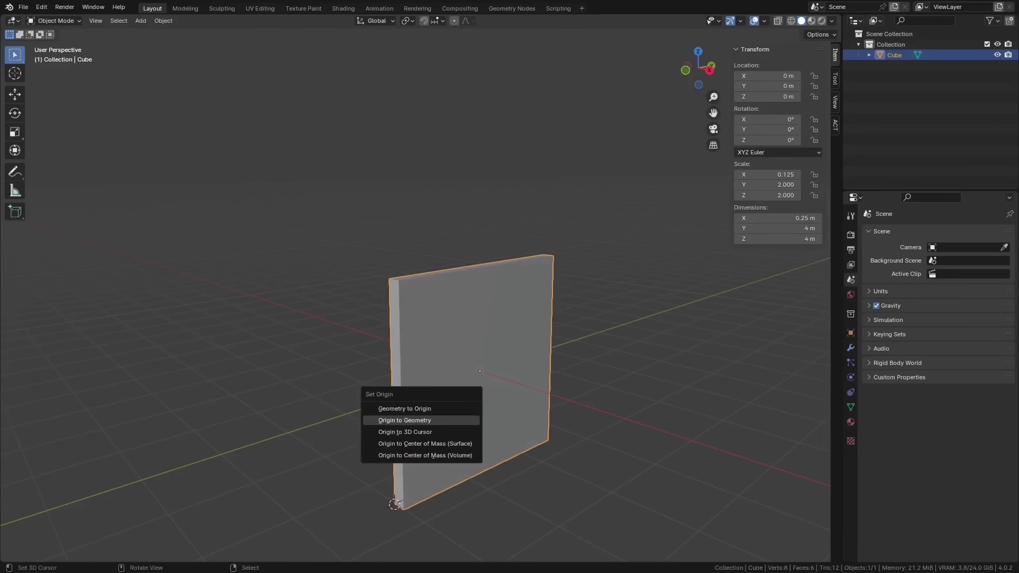
pyautogui.click(405, 419)
pyautogui.hotkey('alt', 'g')
# Step: Duplicate the wall panel along negative Y and place the half-width copy 4 m from the world origin
pyautogui.press('KP_3')
pyautogui.press('n')
pyautogui.scroll(-2, 421, 358)
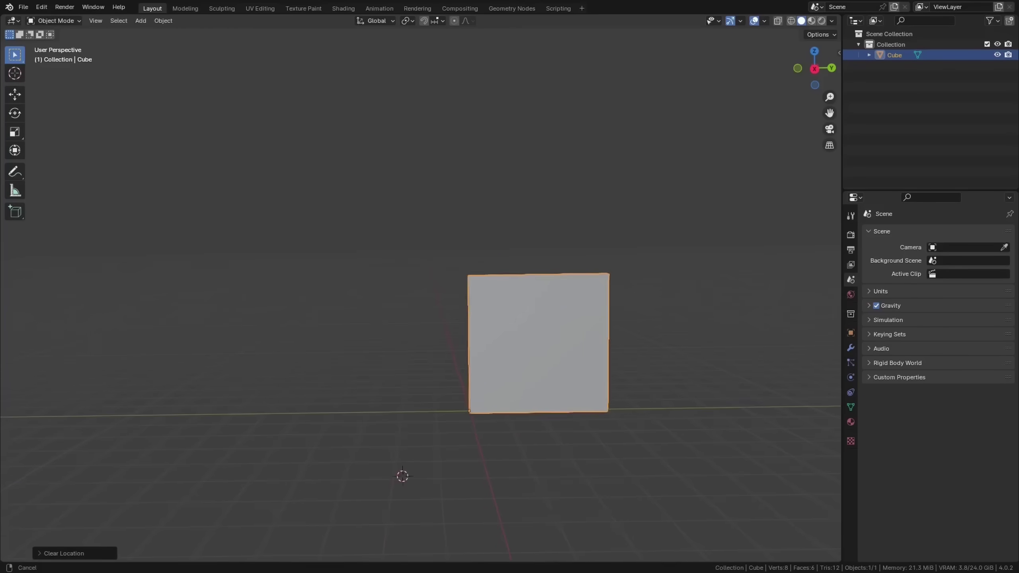
pyautogui.press('KP_1')
pyautogui.press('KP_3')
pyautogui.hotkey('shift', 'd')
pyautogui.press('y')
pyautogui.press('Return')
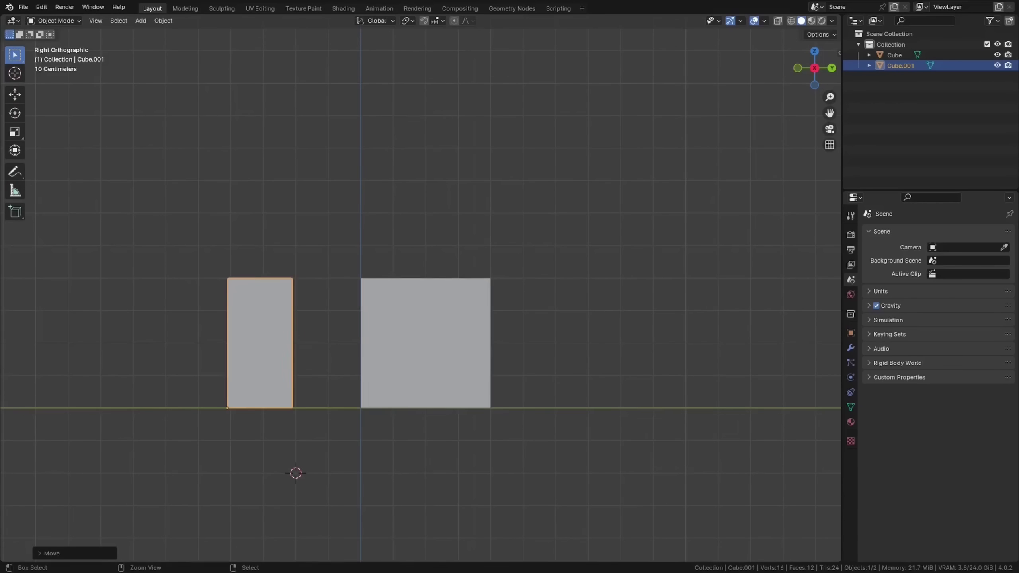
pyautogui.press('g')
pyautogui.press('y')
pyautogui.press('Escape')
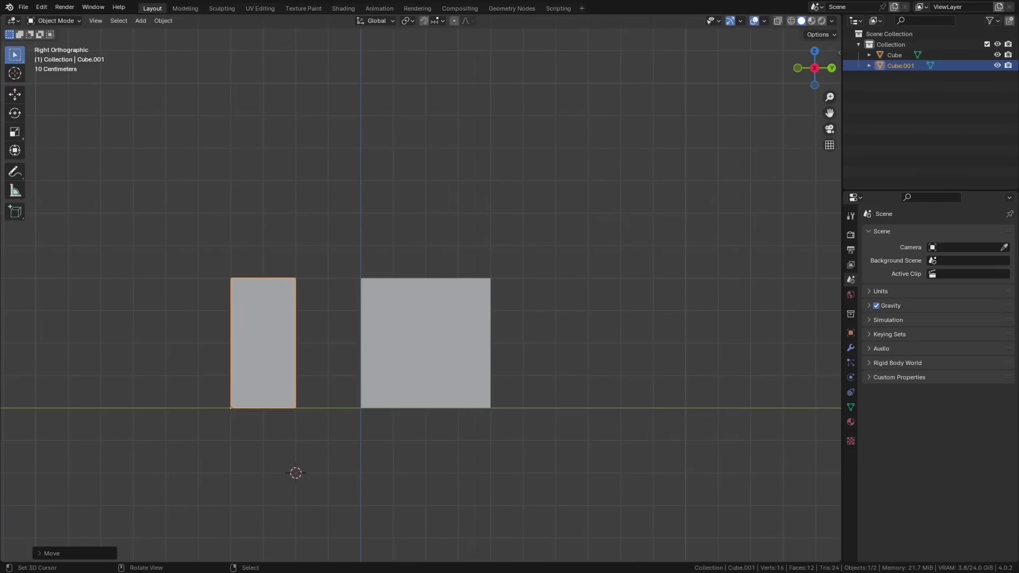
# Step: Duplicate the square panel 5 m along Y and cut a square window opening through it, moved about 0.26 m down
pyautogui.click(425, 343)
pyautogui.hotkey('shift', 'd')
pyautogui.press('y')
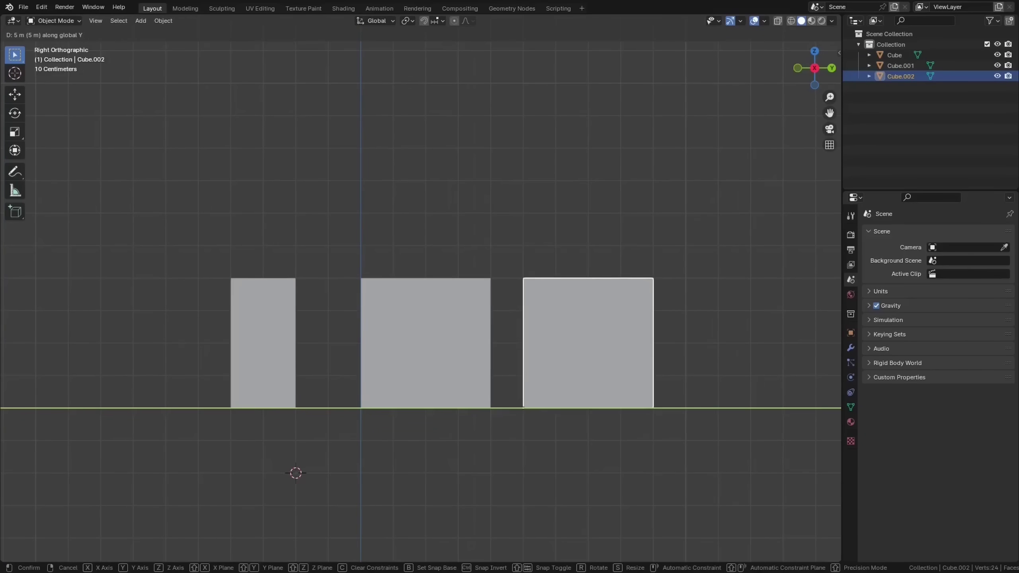
pyautogui.press('Return')
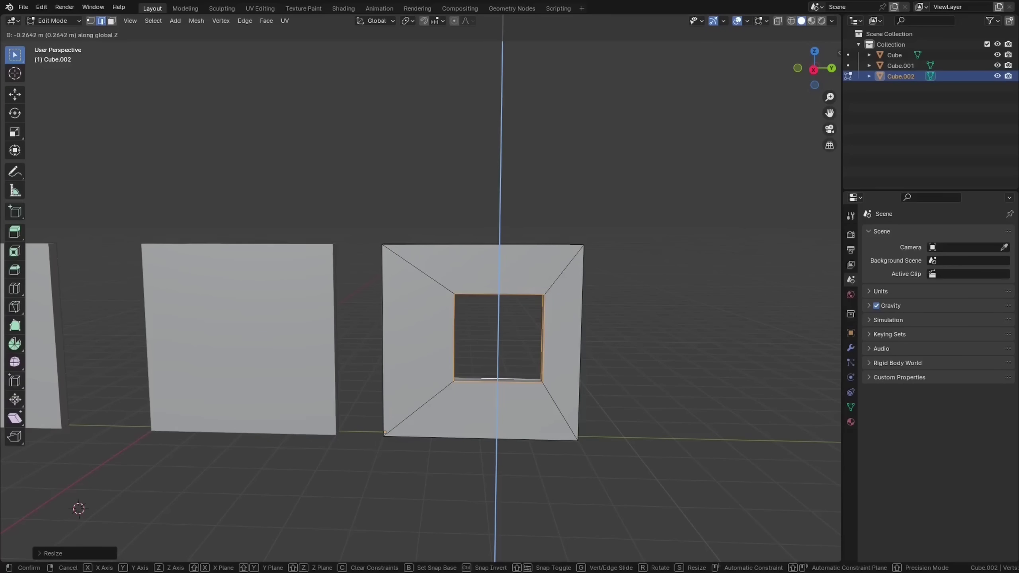
pyautogui.press('Return')
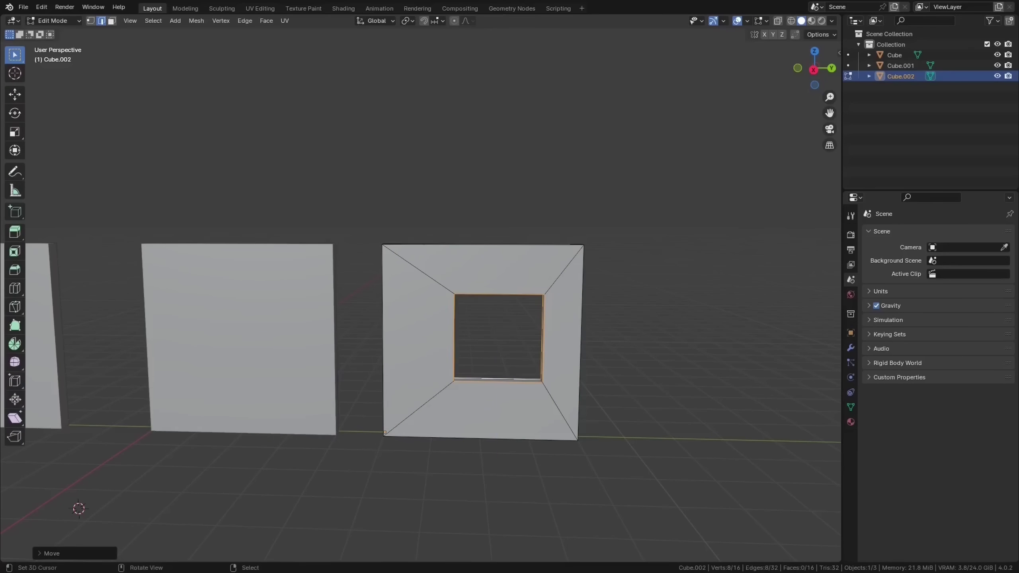
# Step: Divide the middle square panel with eight vertical and nine horizontal loop cuts, evenly spaced
pyautogui.press('KP_3')
pyautogui.hotkey('ctrl', 'r')
pyautogui.scroll(7, 443, 427)
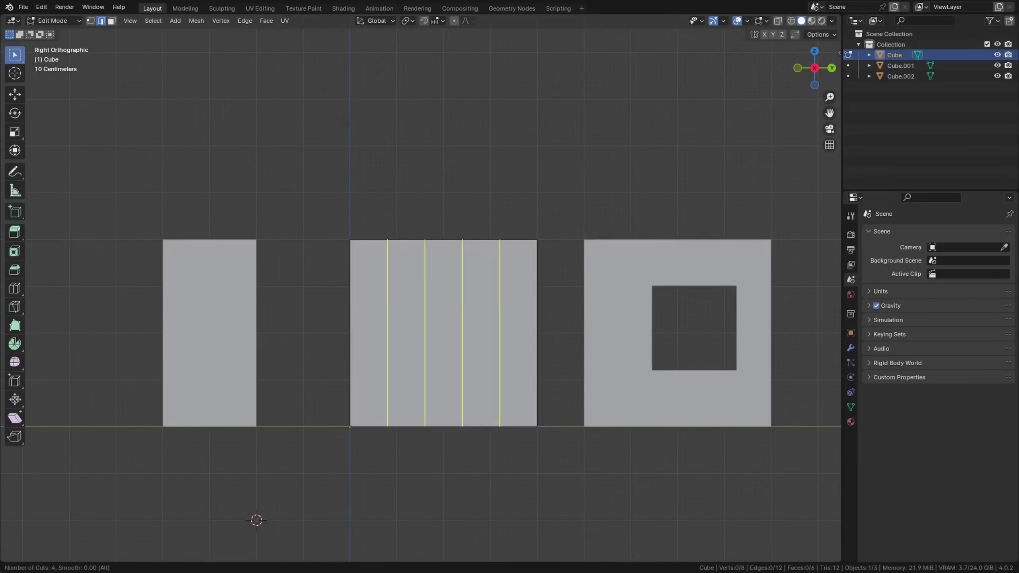
pyautogui.click(443, 426)
pyautogui.rightClick(444, 426)
pyautogui.hotkey('ctrl', 'r')
pyautogui.scroll(1, 537, 333)
pyautogui.press('Escape')
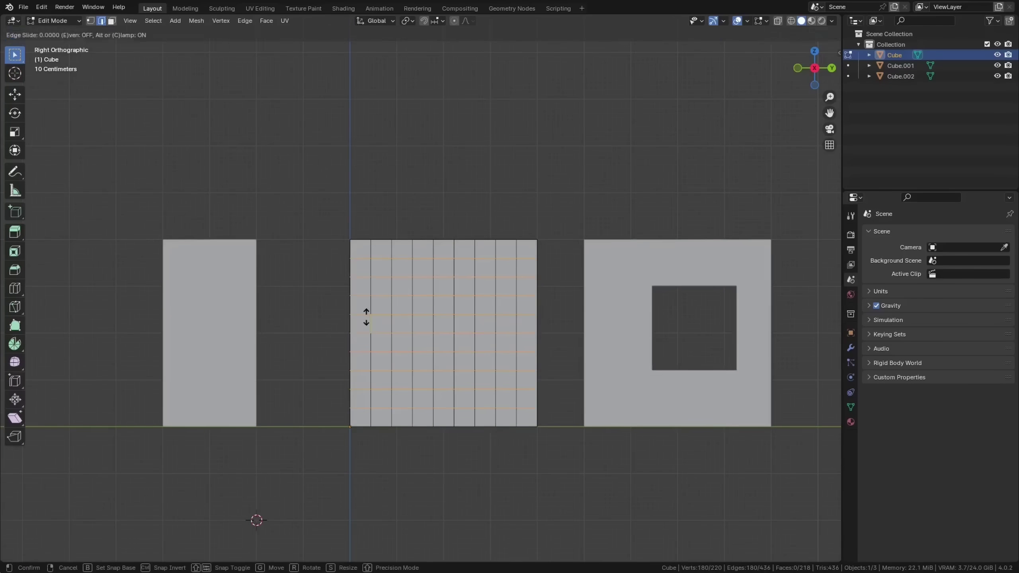
pyautogui.press('Tab')
# Step: Divide the half-width panel with nine horizontal and four vertical loop cuts, evenly spaced
pyautogui.click(209, 333)
pyautogui.press('Tab')
pyautogui.hotkey('ctrl', 'r')
pyautogui.scroll(-2, 256, 364)
pyautogui.scroll(3, 256, 363)
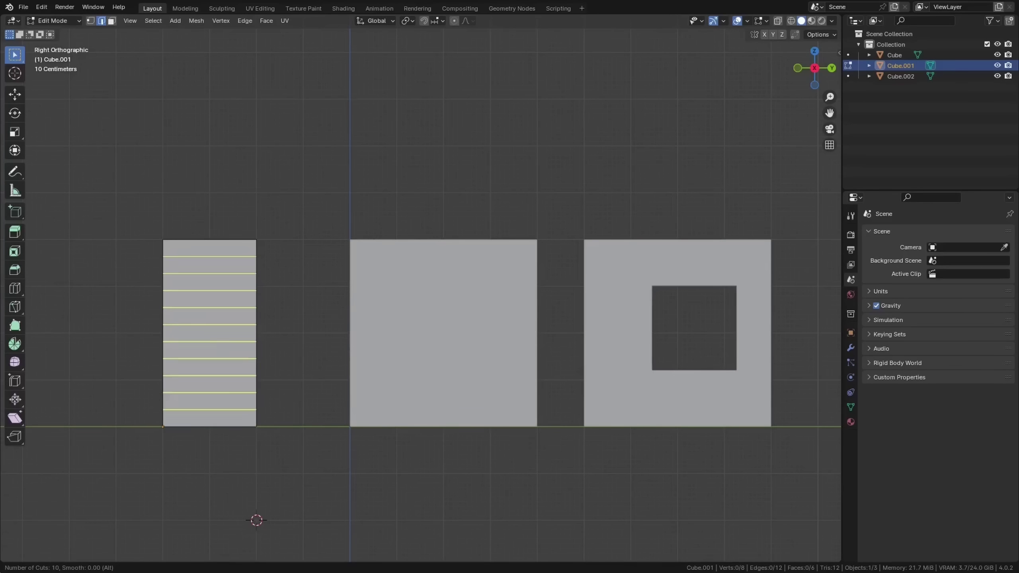
pyautogui.click(256, 363)
pyautogui.rightClick(256, 363)
pyautogui.hotkey('ctrl', 'r')
pyautogui.scroll(2, 210, 333)
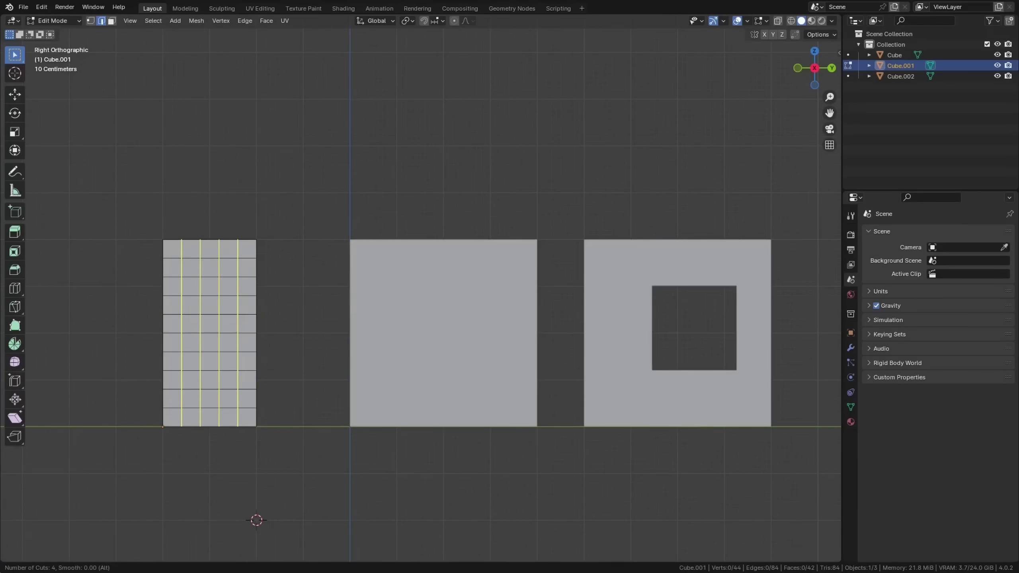
pyautogui.press('Tab')
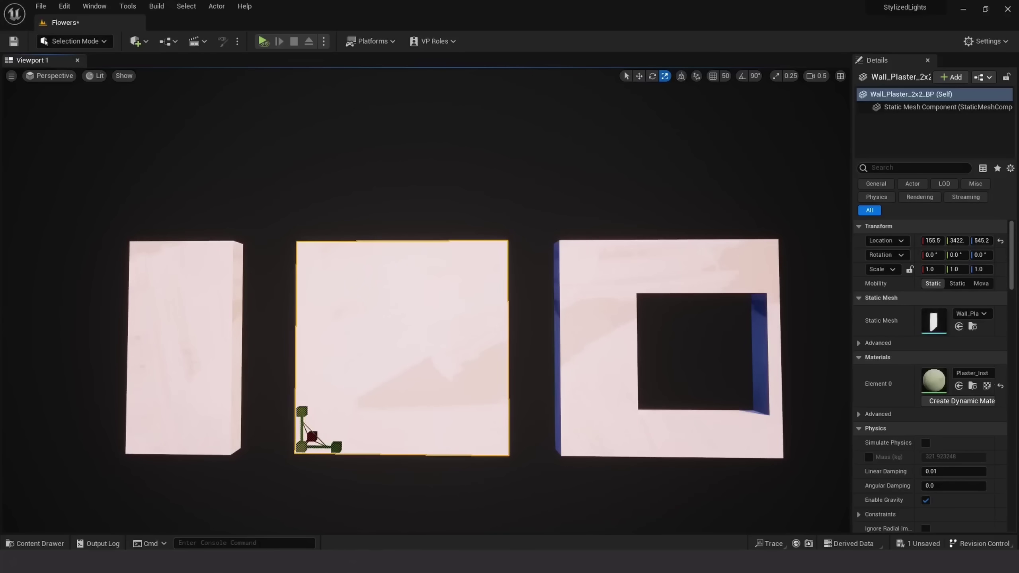
# Step: Switch to Unreal Editor, scale the middle plaster wall to about 0.61 in Z and 2.04 in Y, and move it
pyautogui.moveTo(302, 412); pyautogui.dragTo(302, 494)
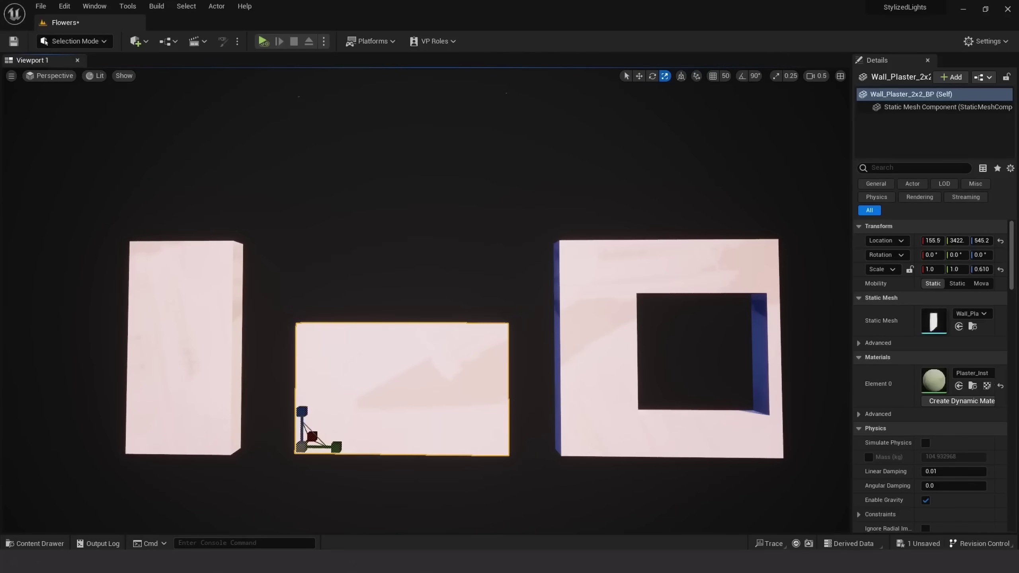
pyautogui.moveTo(336, 447); pyautogui.dragTo(568, 447)
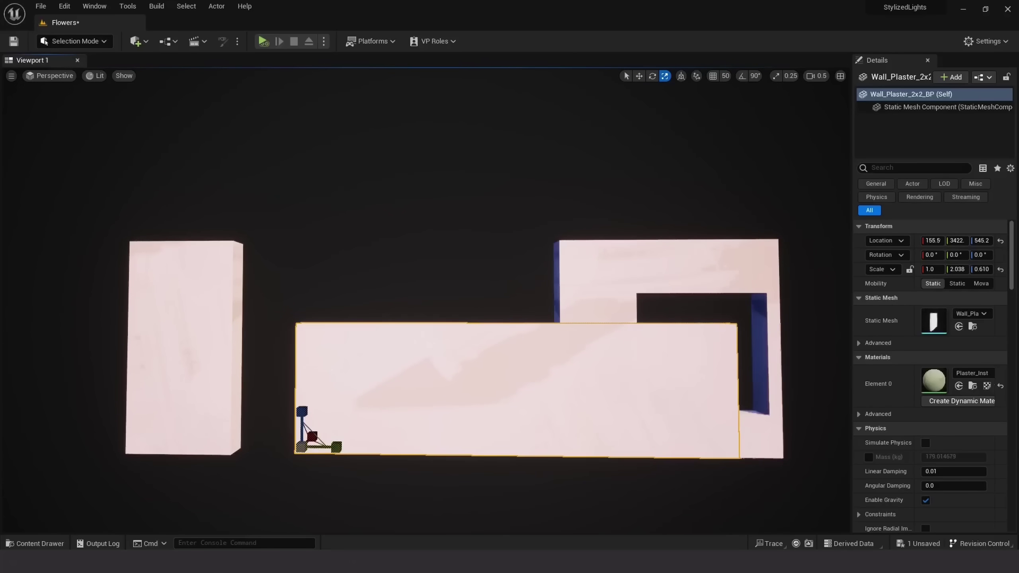
pyautogui.press('w')
pyautogui.moveTo(305, 402); pyautogui.dragTo(329, 402)
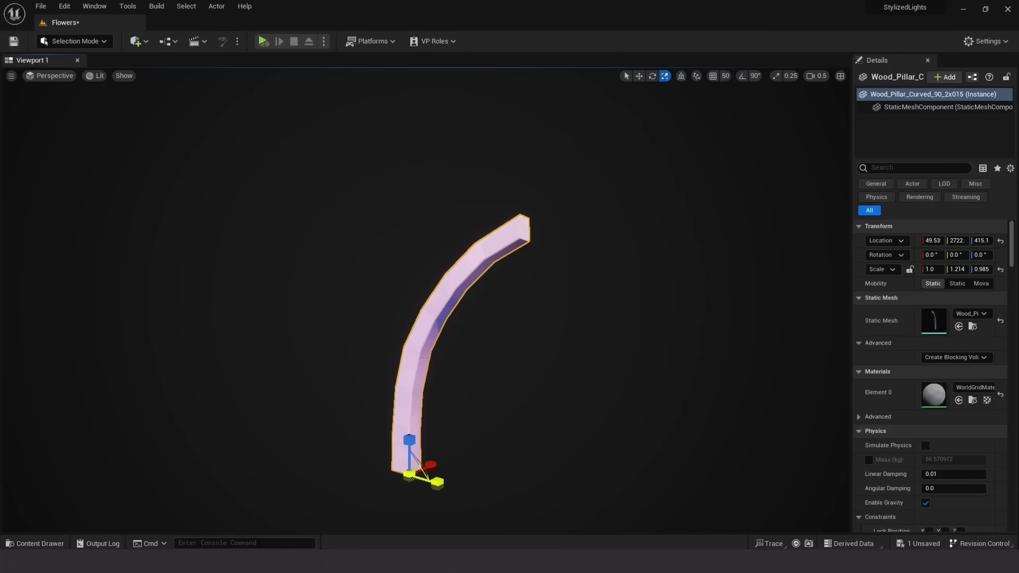
# Step: Stretch the curved wood pillar horizontally and reduce its height slightly
pyautogui.moveTo(438, 482); pyautogui.dragTo(473, 490)
pyautogui.moveTo(410, 440)
pyautogui.mouseDown()
pyautogui.moveTo(410, 470)
pyautogui.moveTo(410, 449)
pyautogui.mouseUp()
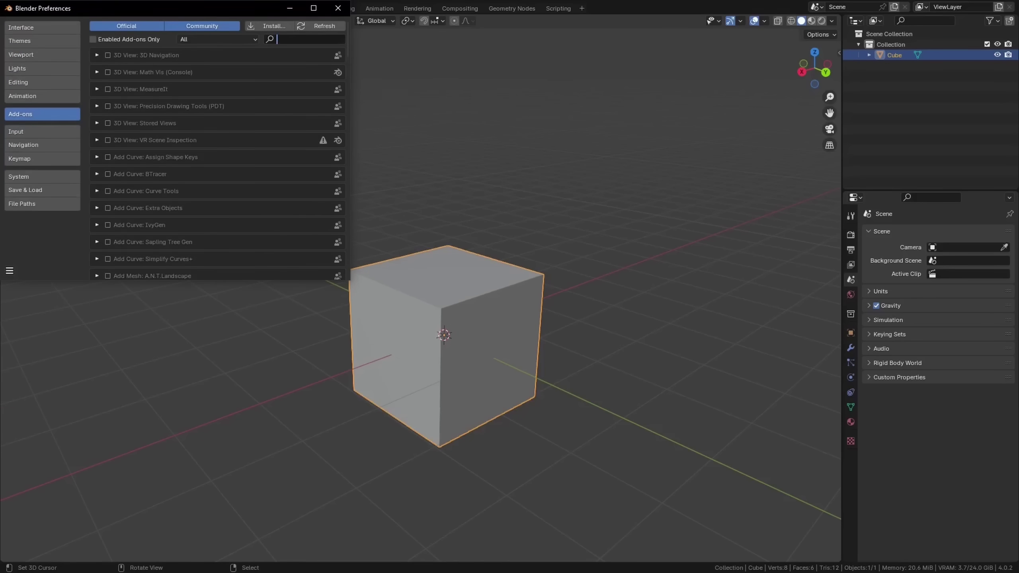
# Step: Switch to Blender, find the Cell Fracture add-on in the preferences and enable it
pyautogui.write('cell')
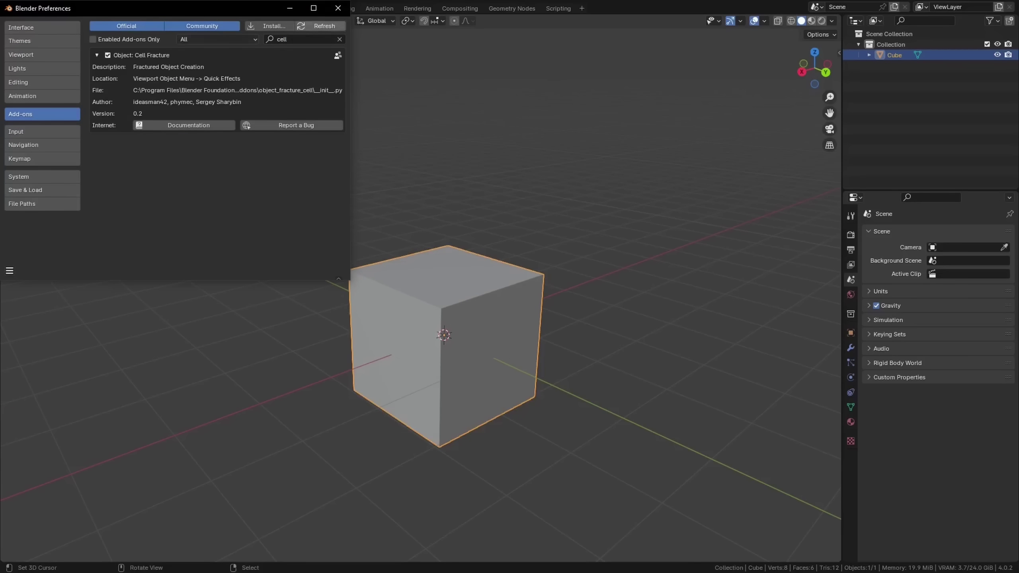
pyautogui.click(338, 8)
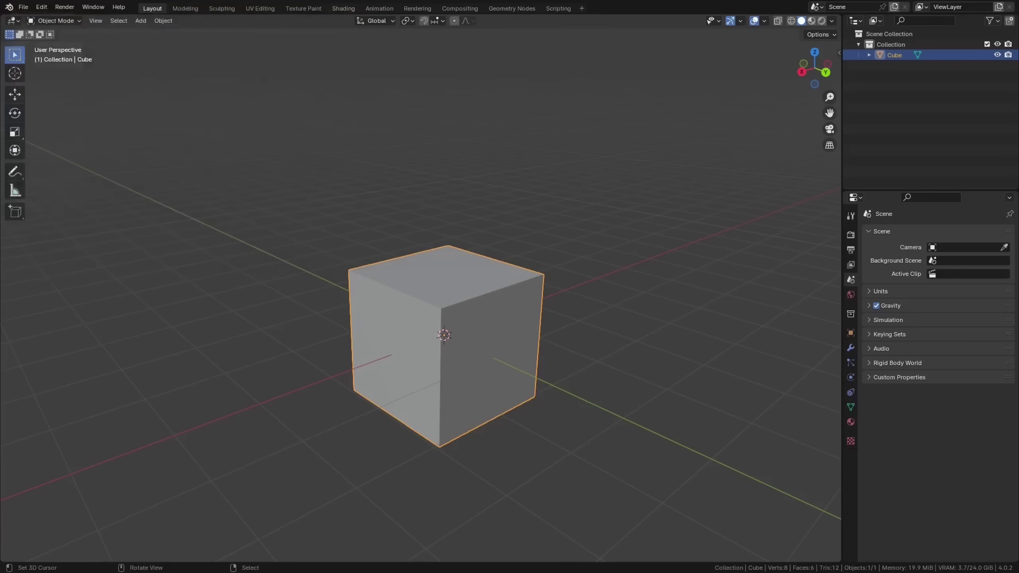
# Step: Apply Cell Fracture to the cube with Child Particles as point source, noise 1.00 and the Big recursion option
pyautogui.press('F3')
pyautogui.press('Return')
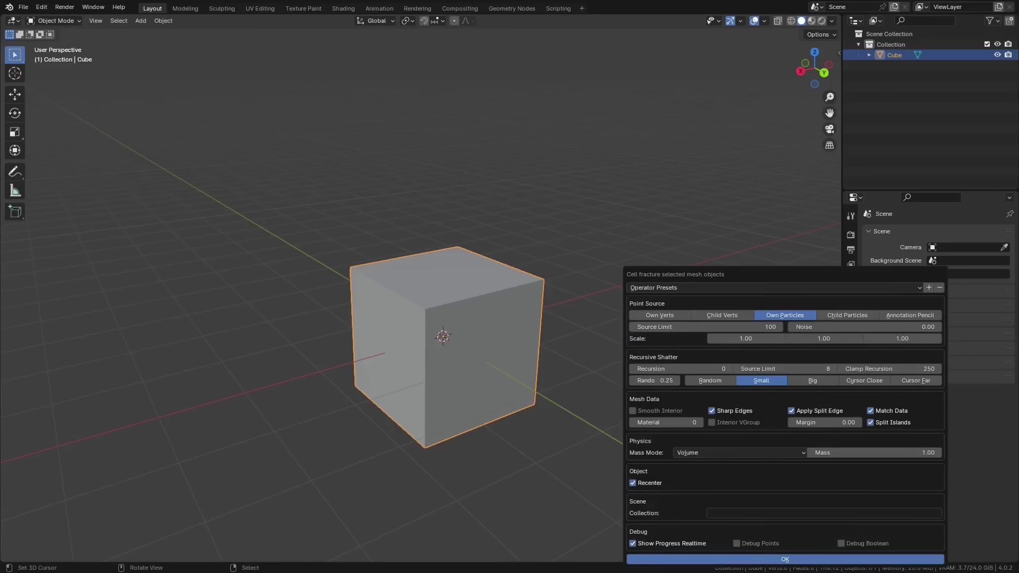
pyautogui.click(813, 381)
pyautogui.click(910, 316)
pyautogui.moveTo(843, 327); pyautogui.dragTo(935, 327)
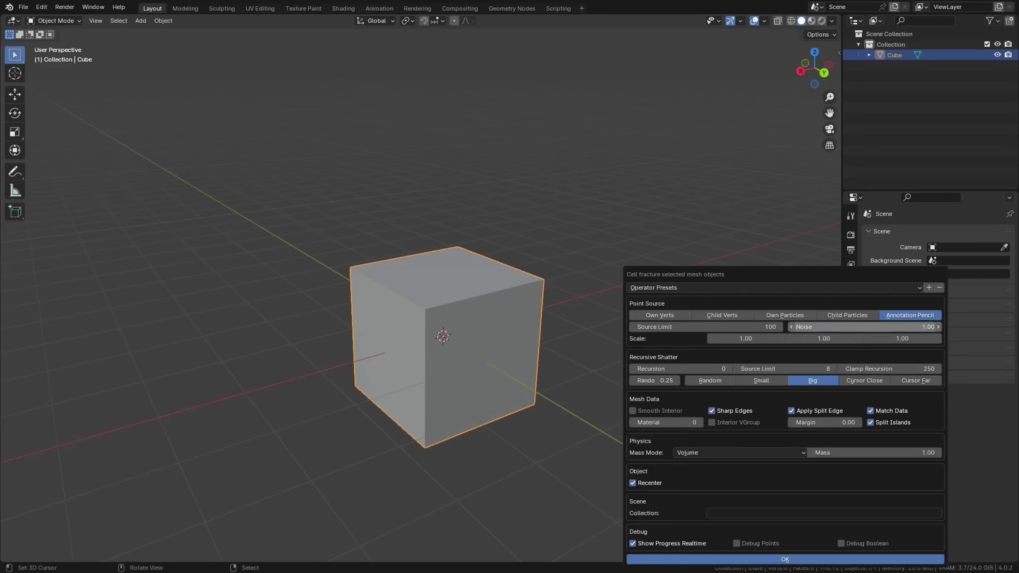
pyautogui.click(847, 315)
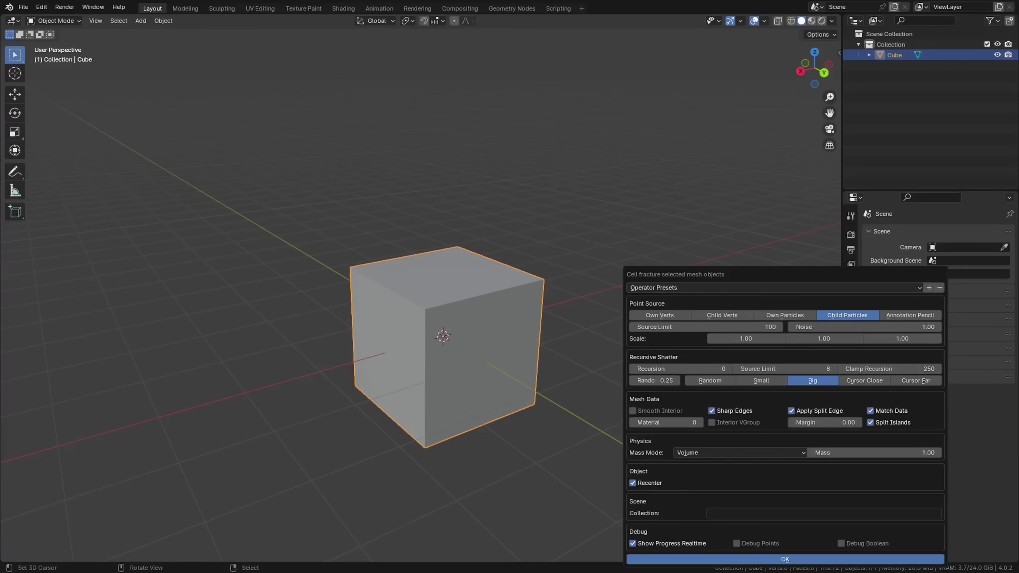
pyautogui.click(786, 559)
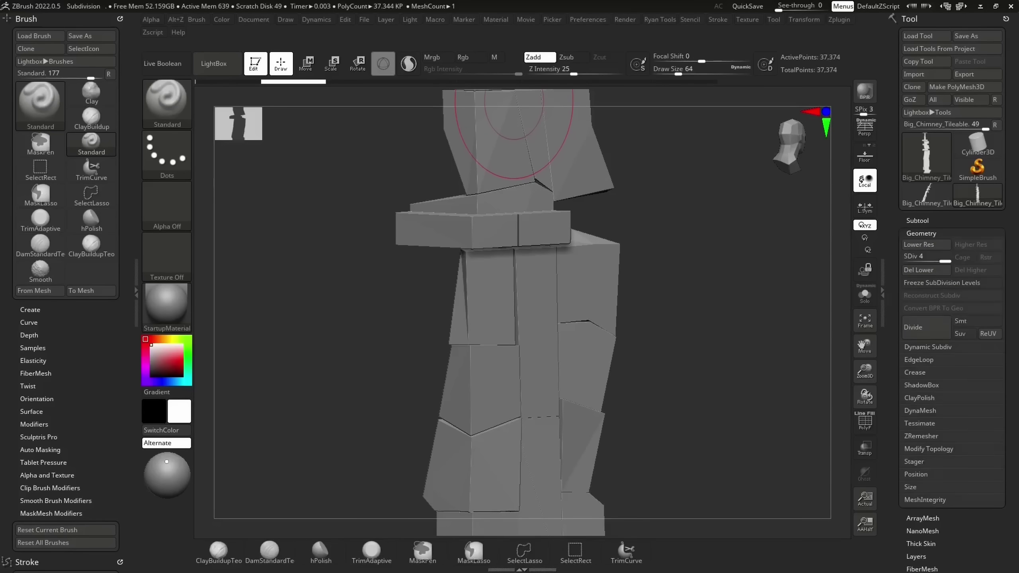
# Step: Switch to ZBrush, open the chimney's DynaMesh settings and flatten the chimney stones with the OrbFlatten_Edge brush
pyautogui.click(920, 410)
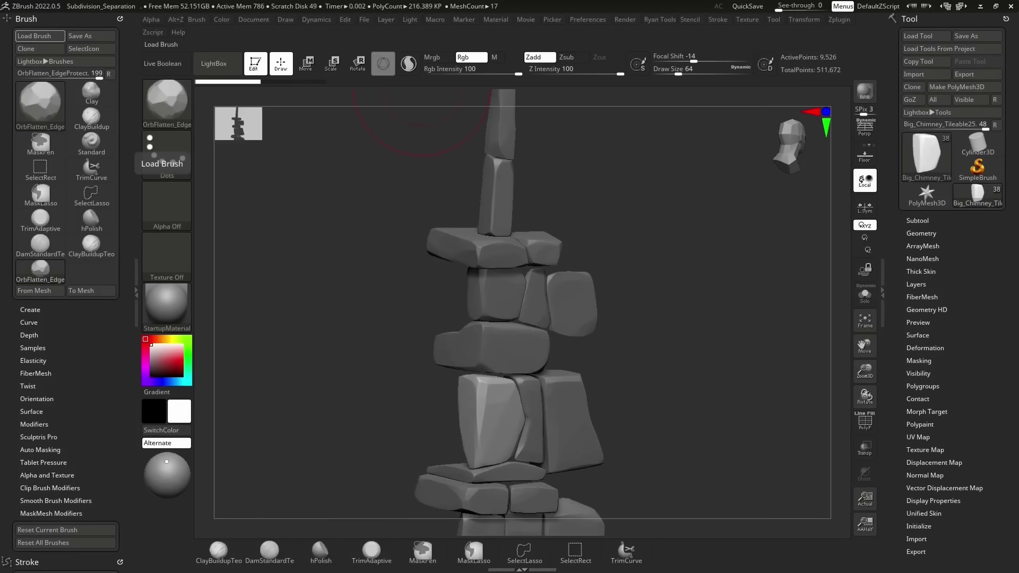
pyautogui.moveTo(422, 88); pyautogui.dragTo(488, 429)
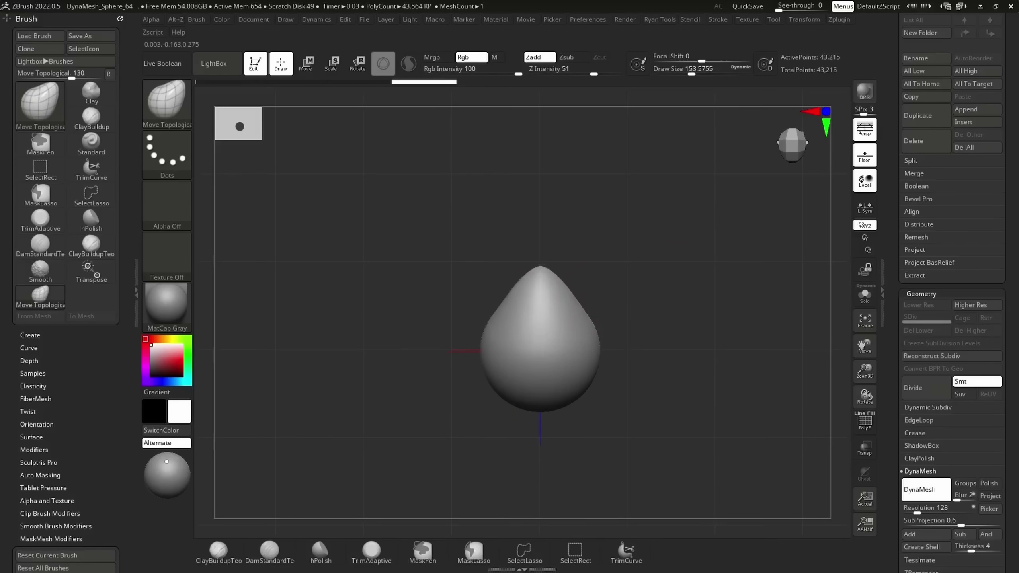
# Step: Reshape the side of the teardrop-shaped mesh with the Move Topological brush to start forming the leaf
pyautogui.moveTo(584, 312)
pyautogui.mouseDown()
pyautogui.moveTo(502, 289)
pyautogui.moveTo(561, 353)
pyautogui.moveTo(637, 307)
pyautogui.moveTo(654, 377)
pyautogui.mouseUp()
pyautogui.moveTo(722, 241)
pyautogui.mouseDown()
pyautogui.moveTo(723, 161)
pyautogui.moveTo(664, 408)
pyautogui.moveTo(760, 380)
pyautogui.mouseUp()
# Step: Load the OrbFlatten_Edge brush, sculpt the lobed leaf's surface with it, and switch back to the Move Topological brush
pyautogui.press(',')
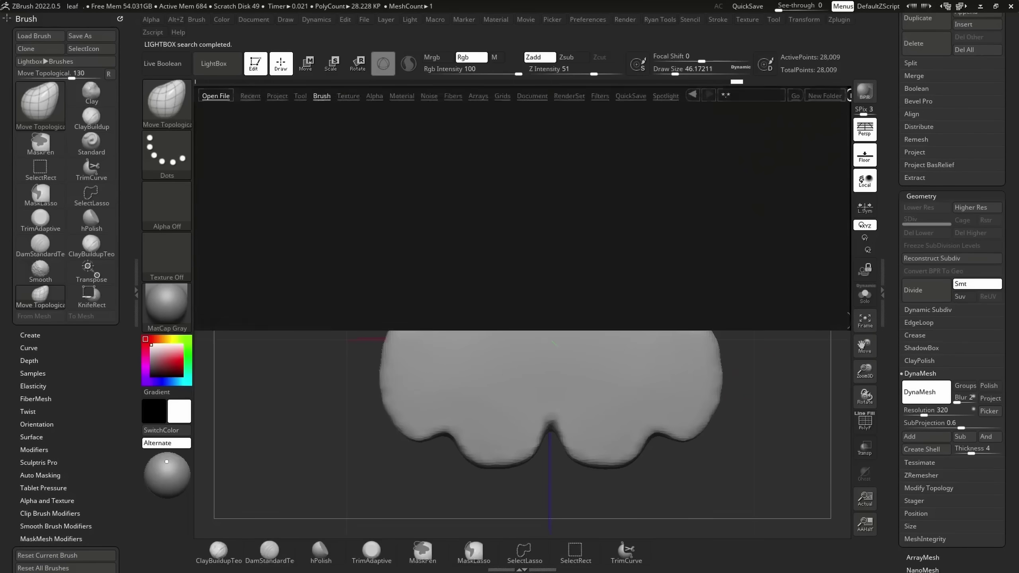
pyautogui.doubleClick(527, 263)
pyautogui.moveTo(596, 312)
pyautogui.keyDown('alt'); pyautogui.mouseDown()
pyautogui.moveTo(672, 349)
pyautogui.moveTo(690, 337)
pyautogui.mouseUp(); pyautogui.keyUp('alt')
pyautogui.press('b')
pyautogui.press('m')
pyautogui.press('t')
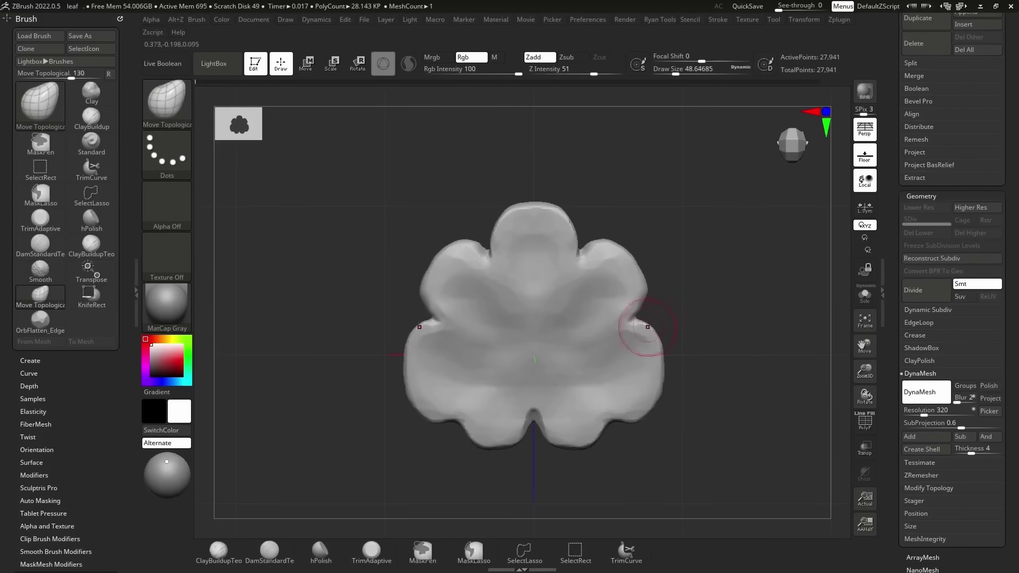
pyautogui.press(',')
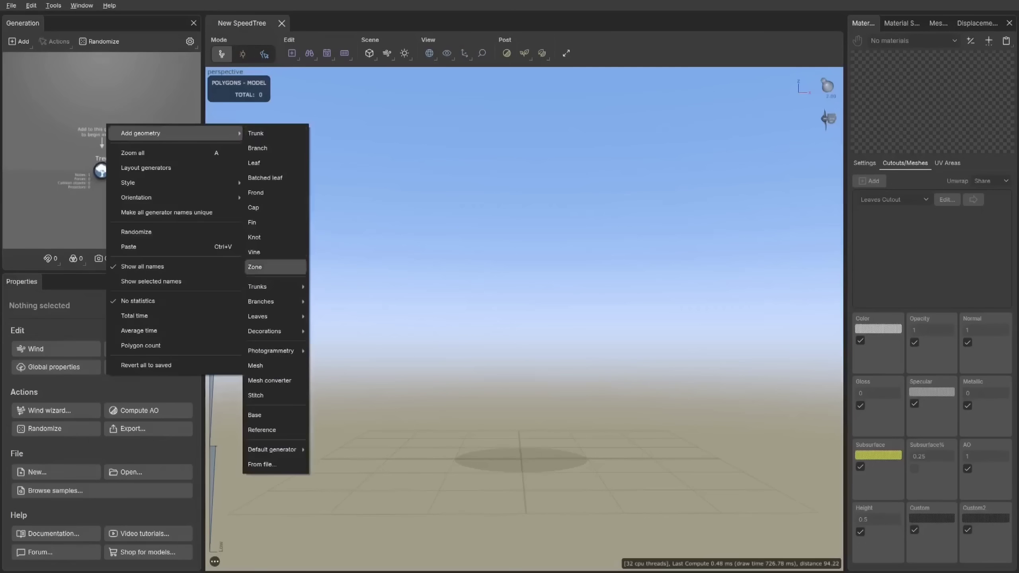
# Step: Switch to SpeedTree, add a Zone generator to the tree and a Trunk generator to the zone
pyautogui.click(261, 267)
pyautogui.rightClick(152, 151)
pyautogui.click(386, 8)
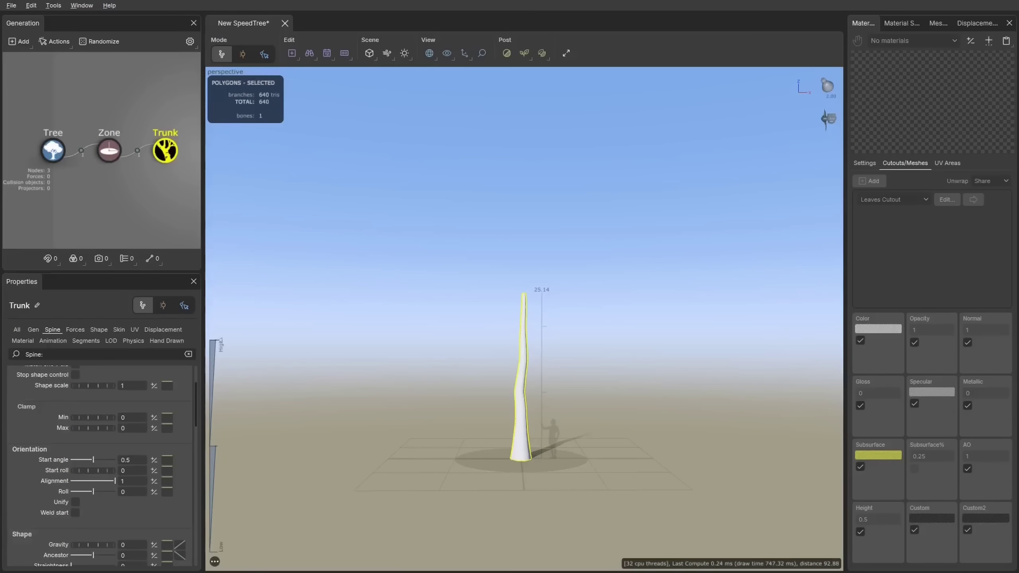
# Step: Set the trunk's spine length to 45
pyautogui.scroll(3, 103, 466)
pyautogui.write('45')
pyautogui.press('Return')
# Step: Flatten the trunk's absolute radius profile curve by lowering its start point to about 0.89 and raising its end point
pyautogui.click(119, 329)
pyautogui.click(166, 431)
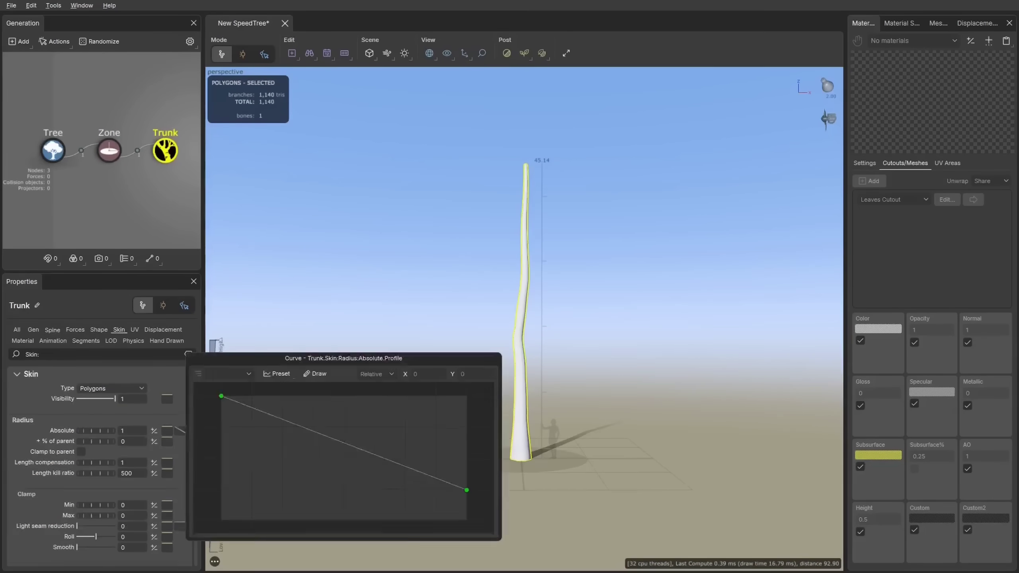
pyautogui.moveTo(221, 396); pyautogui.dragTo(221, 424)
pyautogui.moveTo(466, 487); pyautogui.dragTo(467, 450)
pyautogui.moveTo(221, 424); pyautogui.dragTo(221, 409)
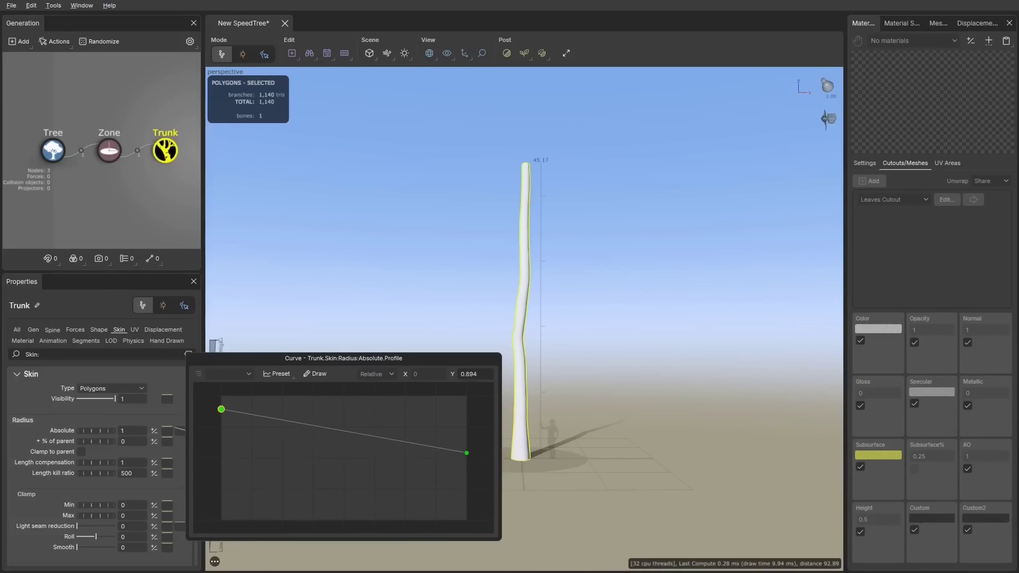
# Step: Add branches along the trunk, with their skin radius set to 0.662 % of parent and a variance of .05
pyautogui.click(100, 209)
pyautogui.scroll(-2, 100, 208)
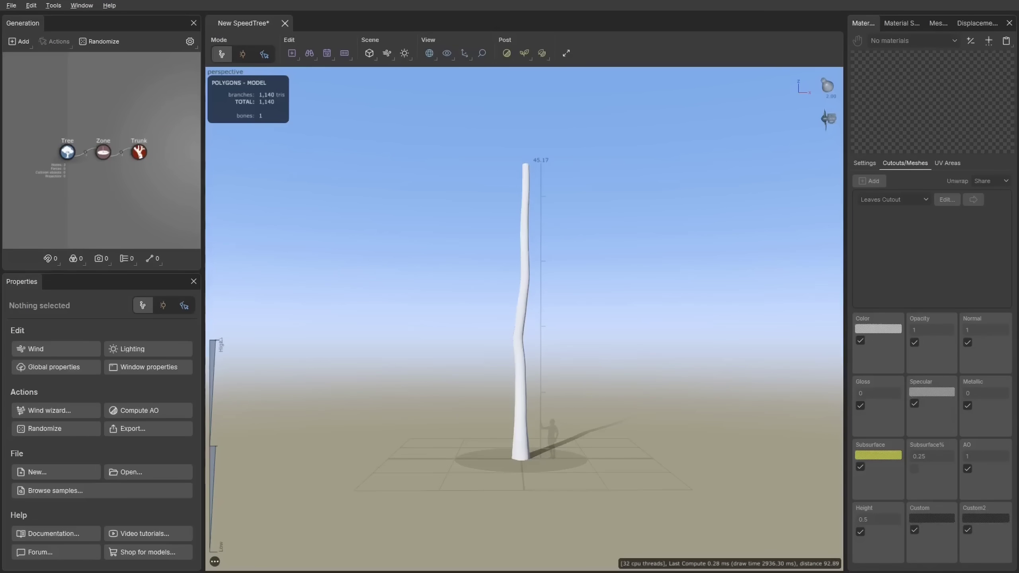
pyautogui.press('b')
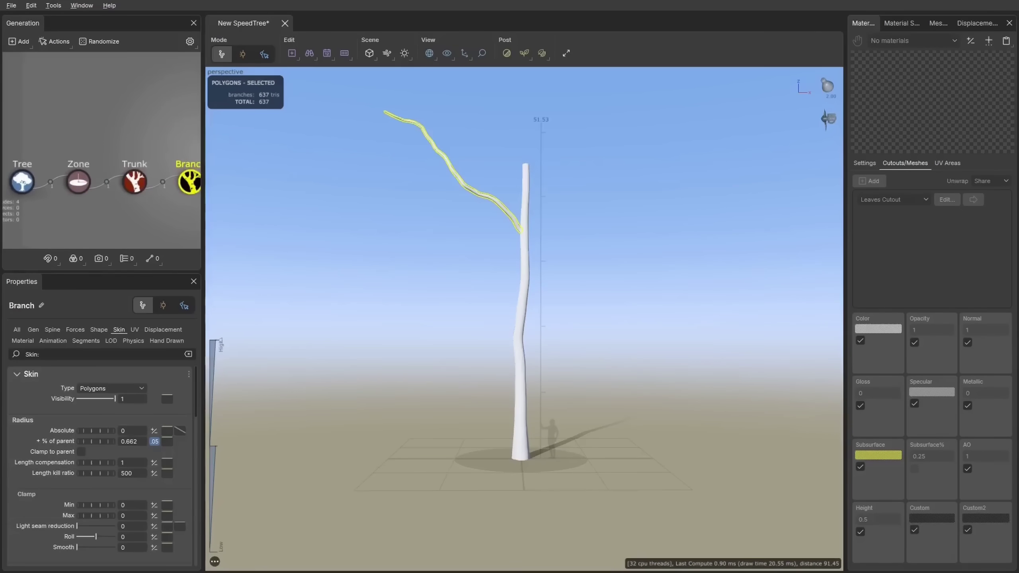
pyautogui.write('1')
pyautogui.press('Return')
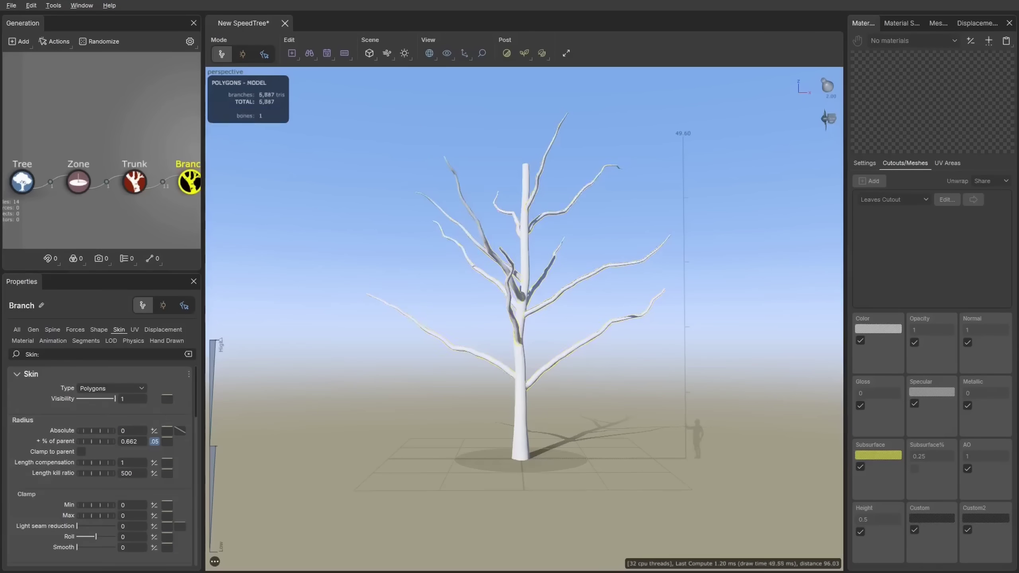
# Step: Adjust the start angle of the trunk's branches and set their gravity to -0.149 so they curve upward
pyautogui.click(453, 333)
pyautogui.moveTo(455, 345); pyautogui.dragTo(488, 374)
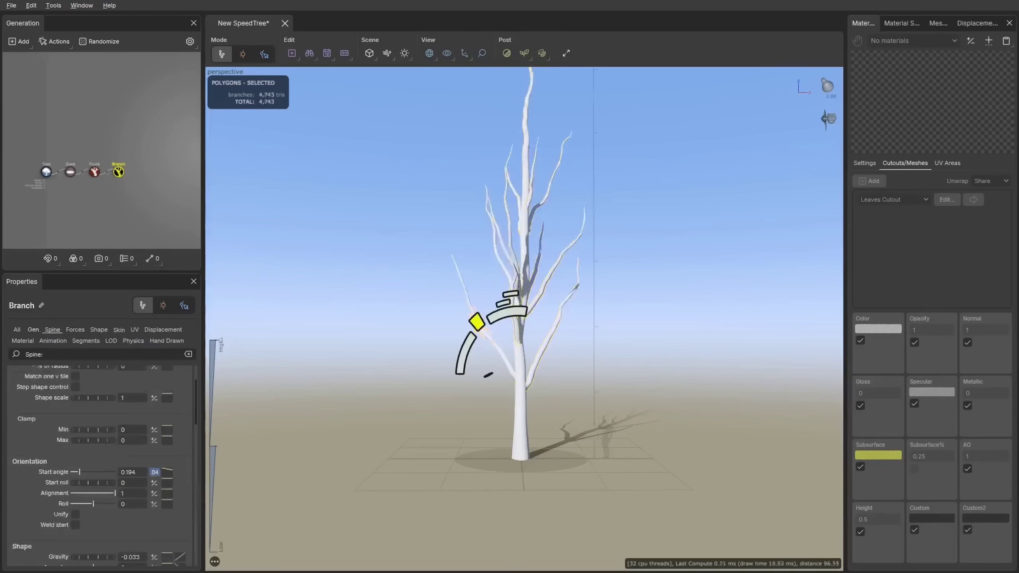
pyautogui.moveTo(488, 374); pyautogui.dragTo(490, 377)
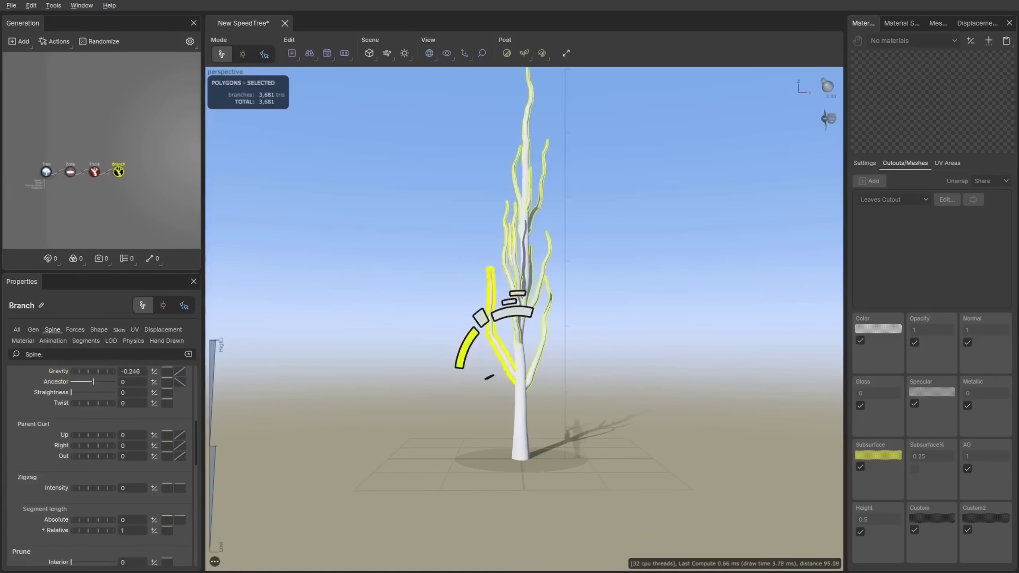
pyautogui.click(496, 416)
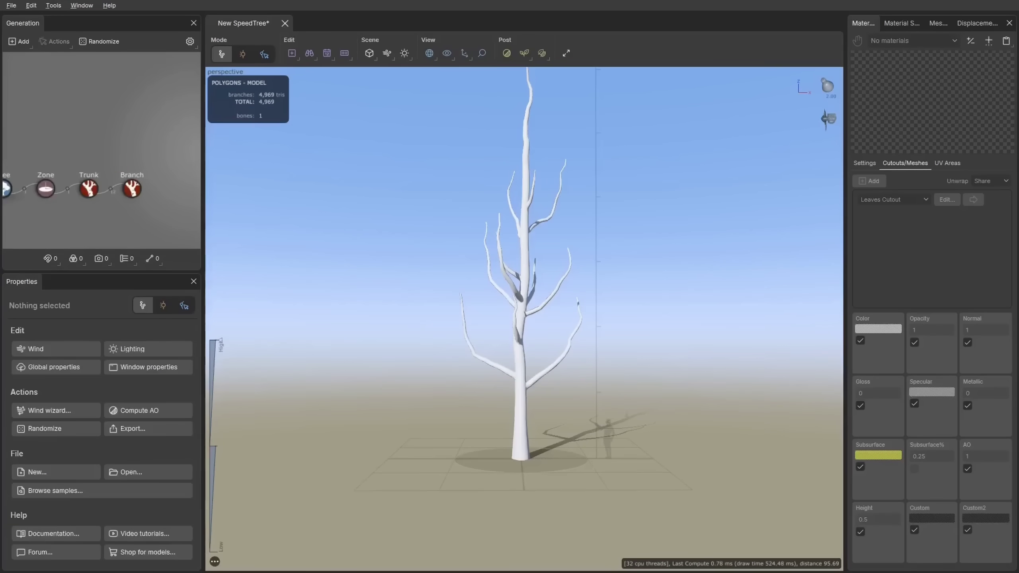
# Step: Add a second branch level on the main branches, with start angle 0.239 and first boundary -0.035
pyautogui.click(131, 189)
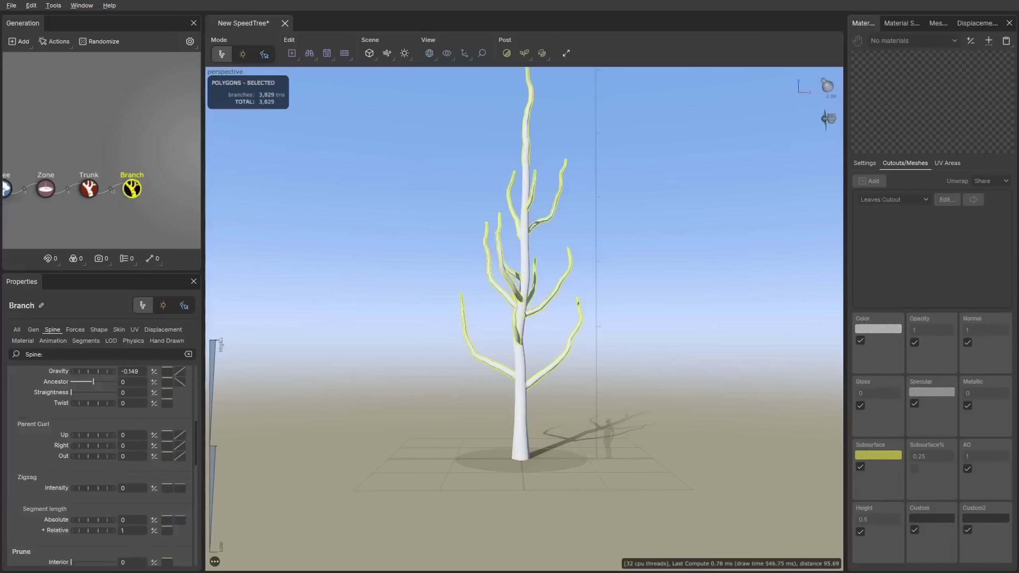
pyautogui.moveTo(131, 188); pyautogui.dragTo(130, 229)
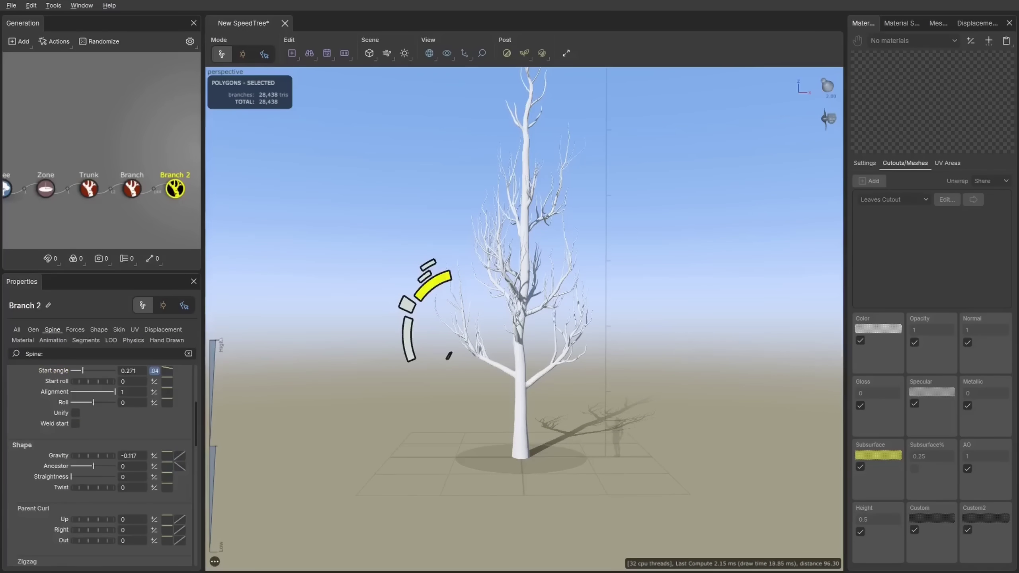
pyautogui.moveTo(449, 355); pyautogui.dragTo(447, 354)
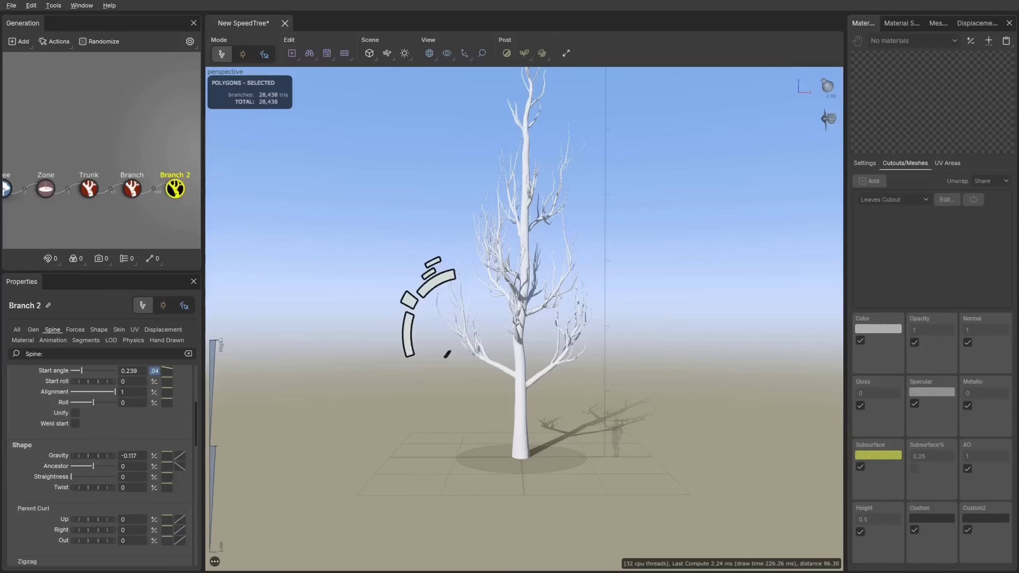
pyautogui.moveTo(92, 515); pyautogui.dragTo(81, 515)
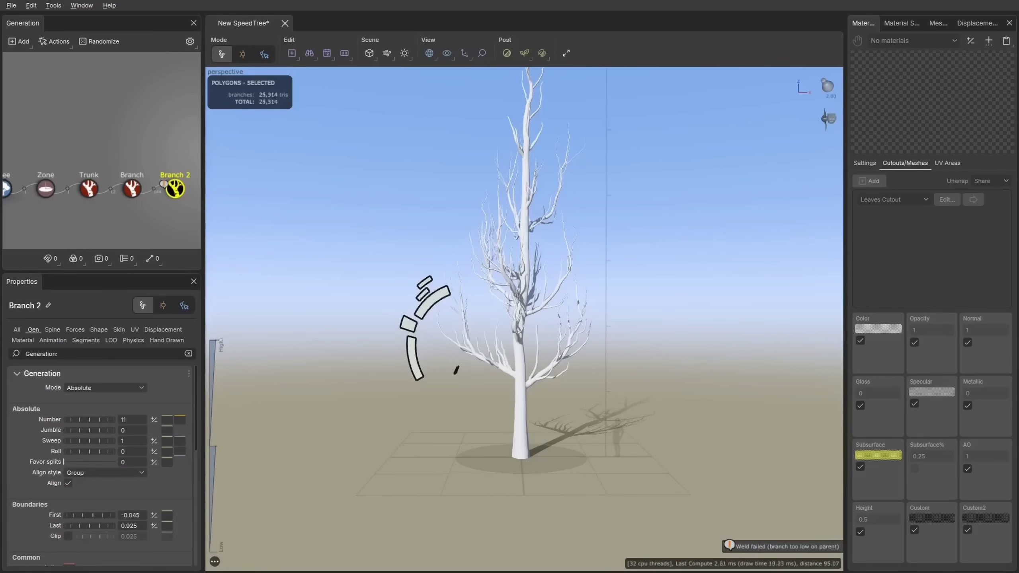
# Step: Add a third branch level on the second-level branches and set its start angle to 0.419
pyautogui.scroll(-2, 101, 181)
pyautogui.click(101, 225)
pyautogui.click(141, 176)
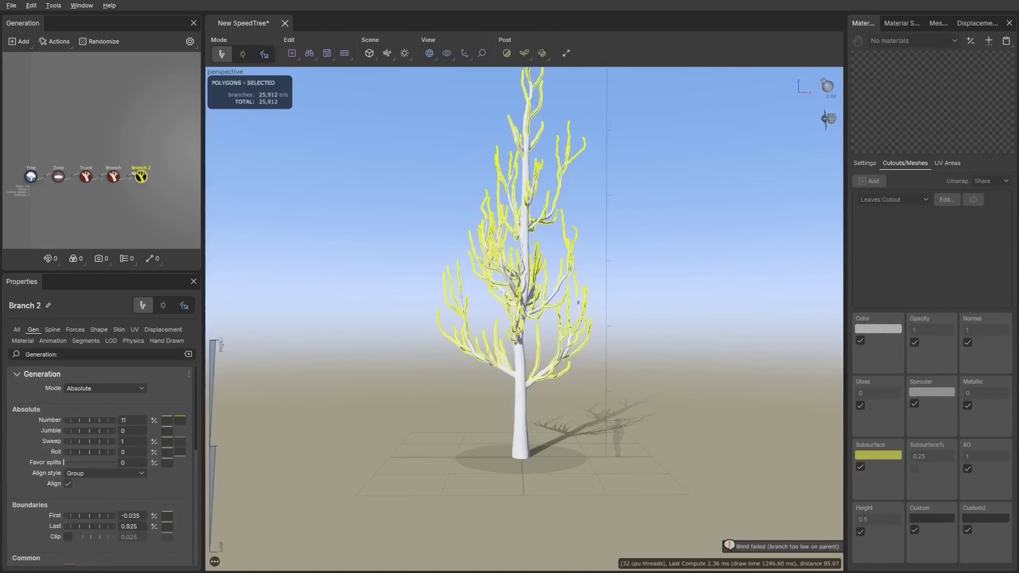
pyautogui.click(152, 258)
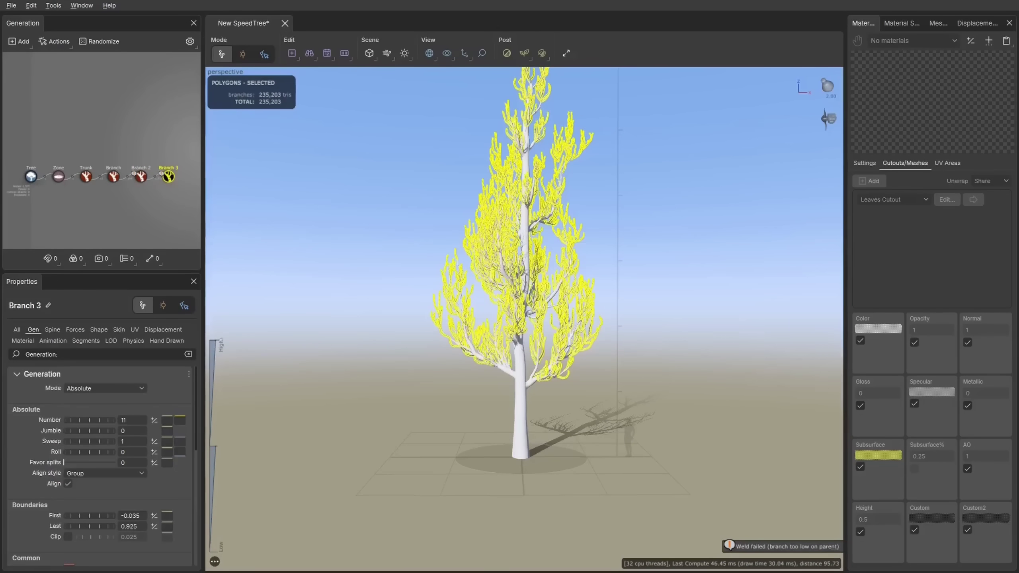
pyautogui.click(52, 329)
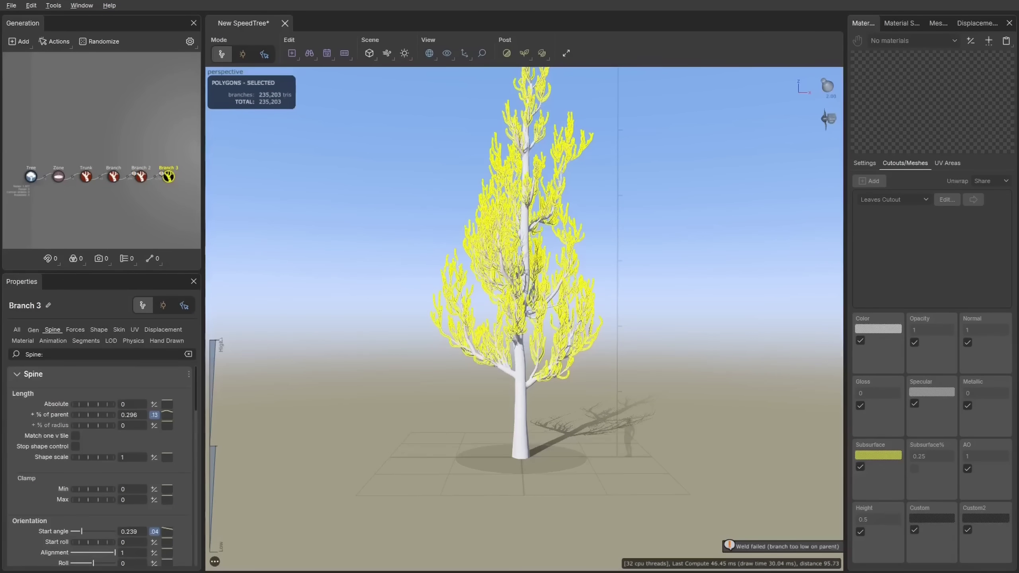
pyautogui.scroll(-1, 100, 441)
pyautogui.moveTo(82, 499); pyautogui.dragTo(105, 499)
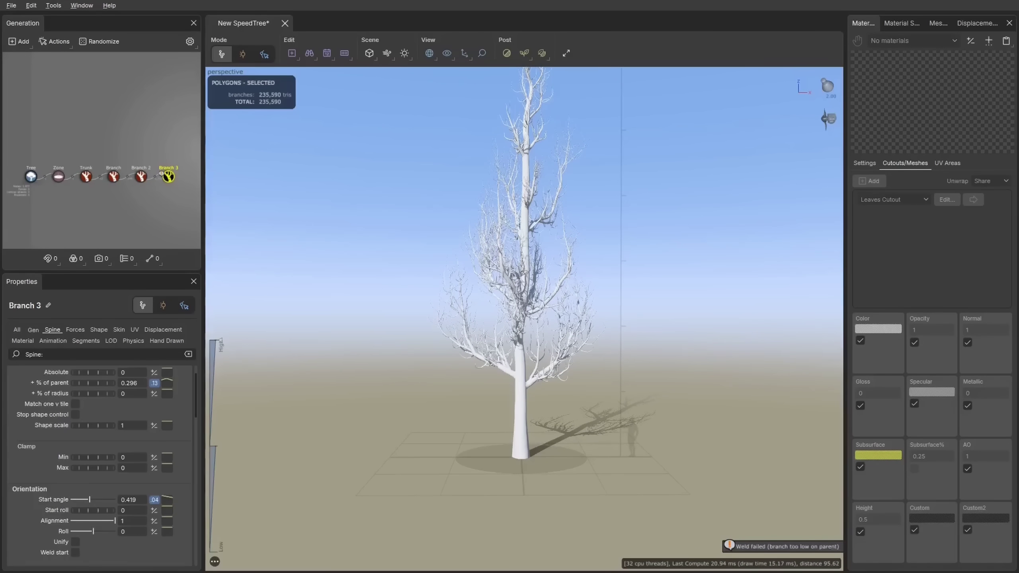
# Step: Add a leaf generator to the third-level branches and outline a leaf cluster as a cutout mesh of the Leaves material
pyautogui.rightClick(132, 197)
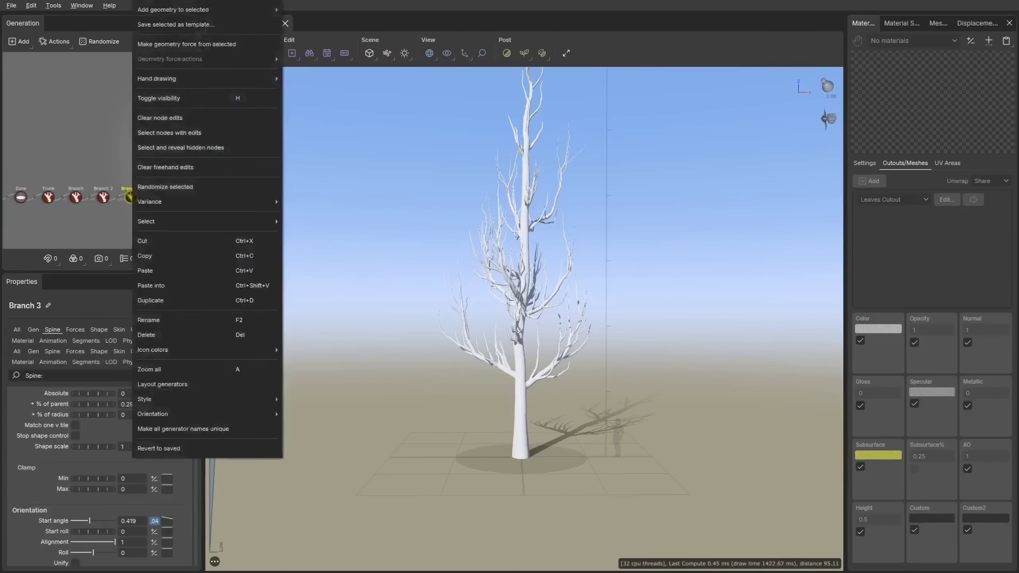
pyautogui.moveTo(200, 10)
pyautogui.click(291, 39)
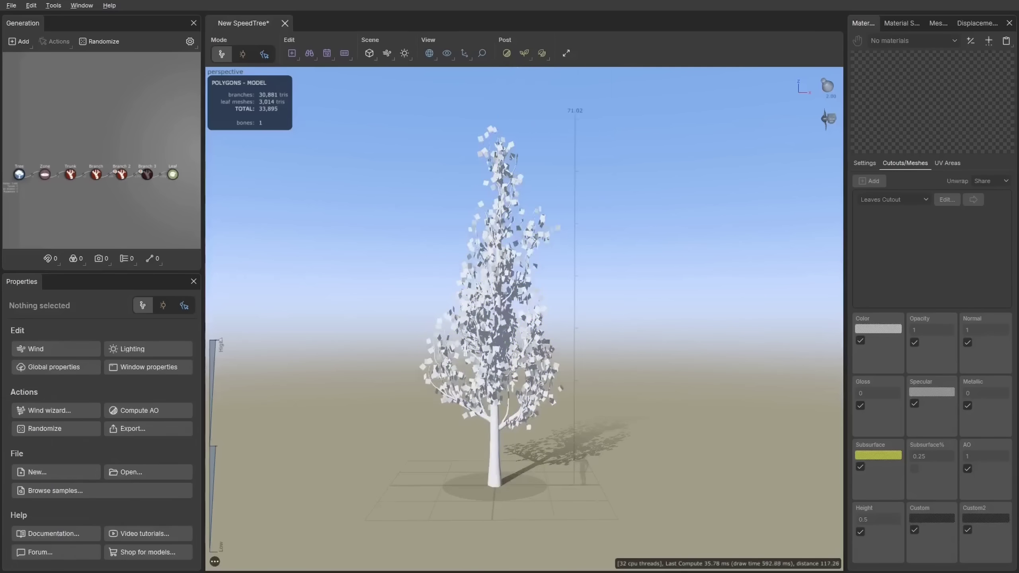
pyautogui.press('Return')
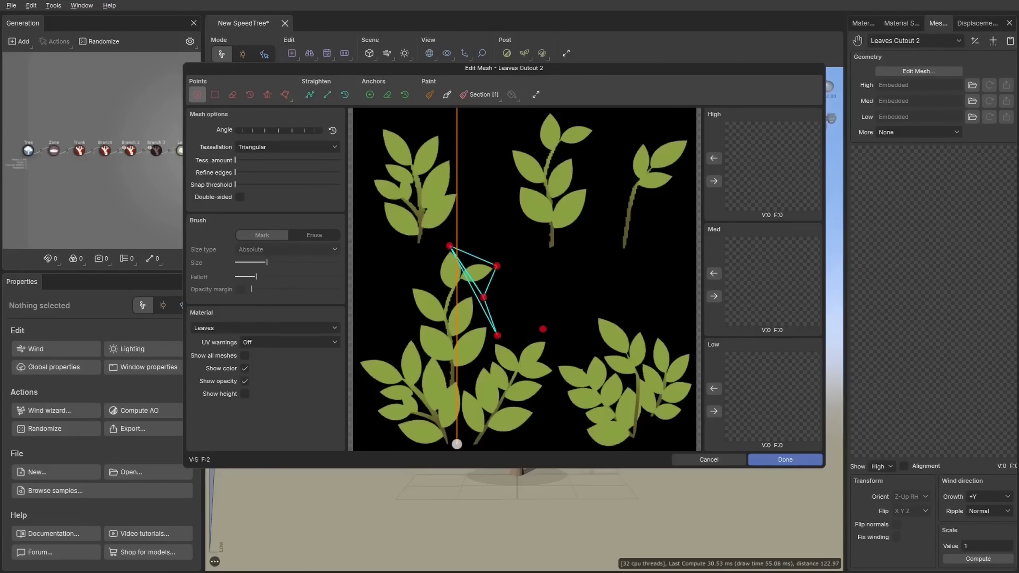
pyautogui.click(457, 444)
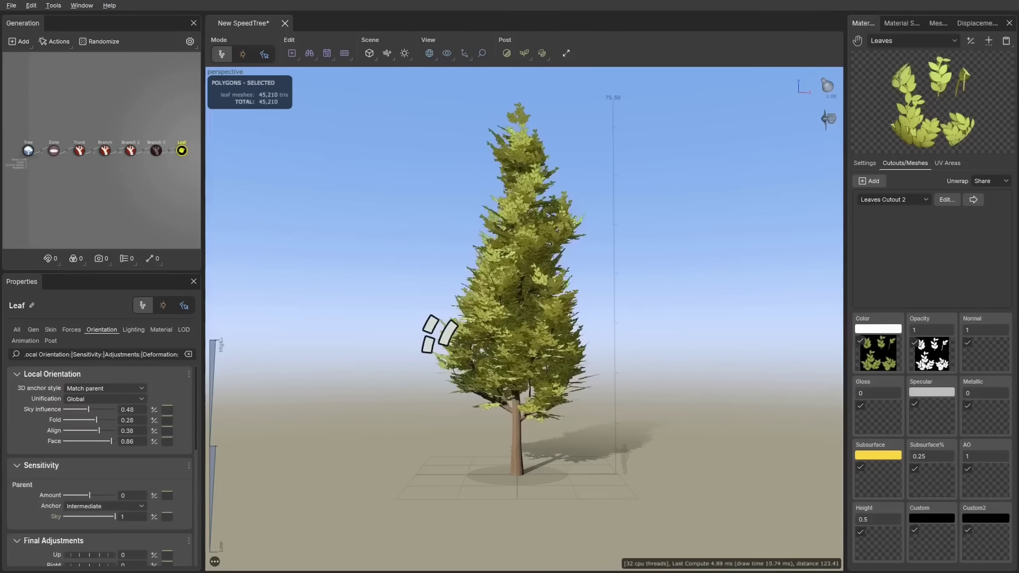
# Step: Adjust the leaves' parent sensitivity and set their lighting anchor shift puffiness to 0.448
pyautogui.scroll(-3, 100, 462)
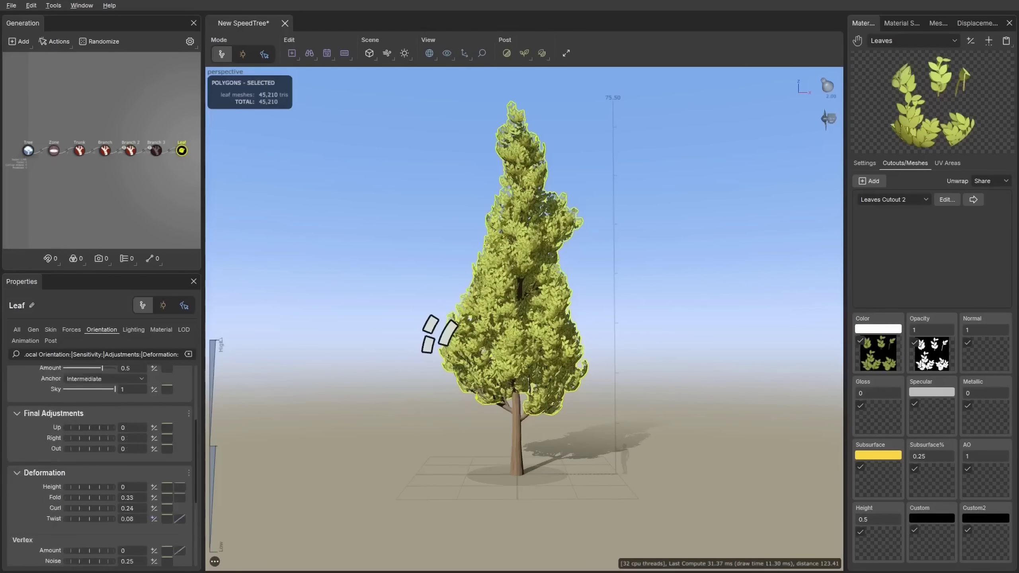
pyautogui.click(133, 329)
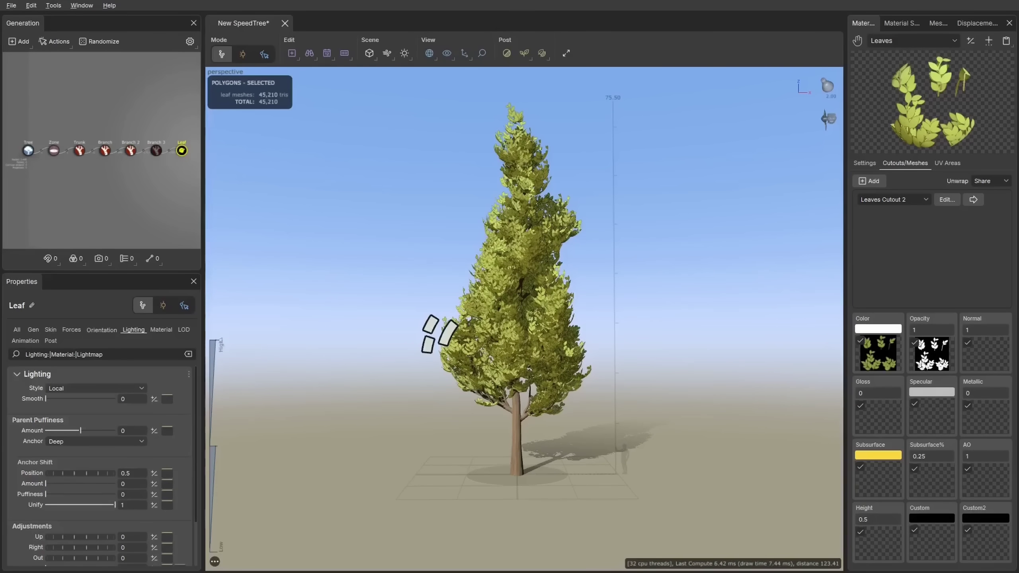
pyautogui.moveTo(45, 494); pyautogui.dragTo(77, 494)
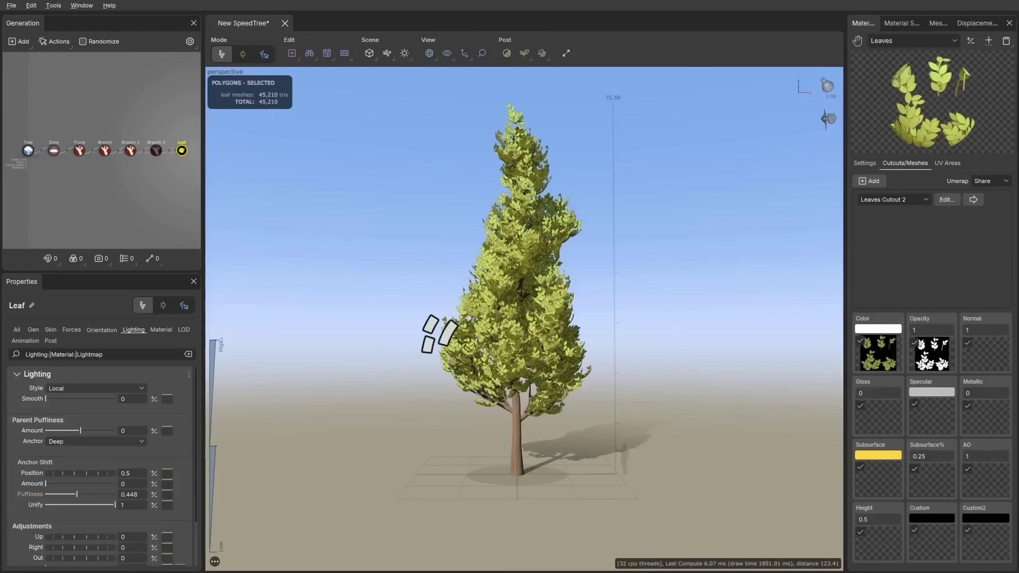
pyautogui.press('Escape')
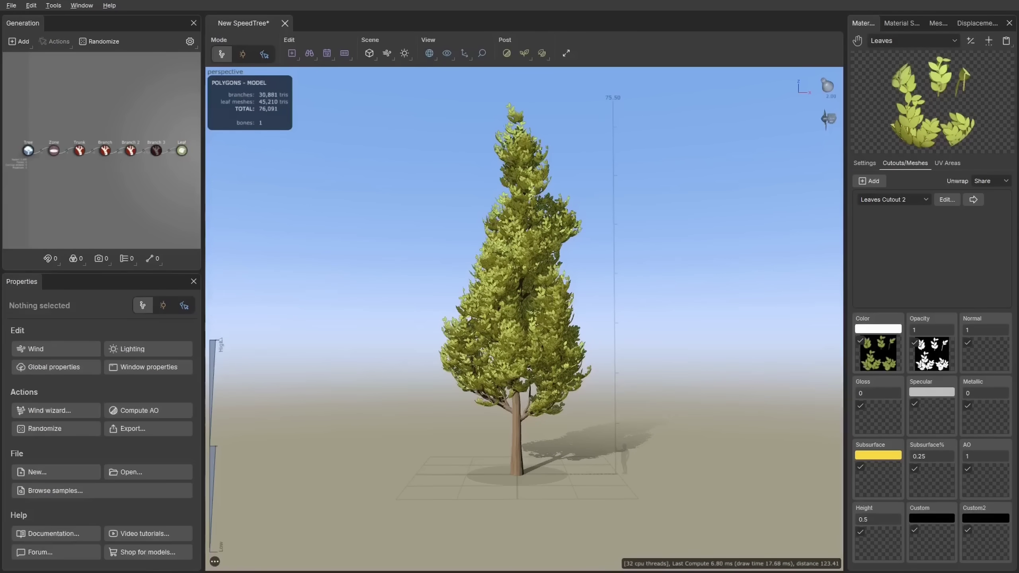
# Step: Add a Roots generator to the trunk
pyautogui.rightClick(79, 150)
pyautogui.click(337, 221)
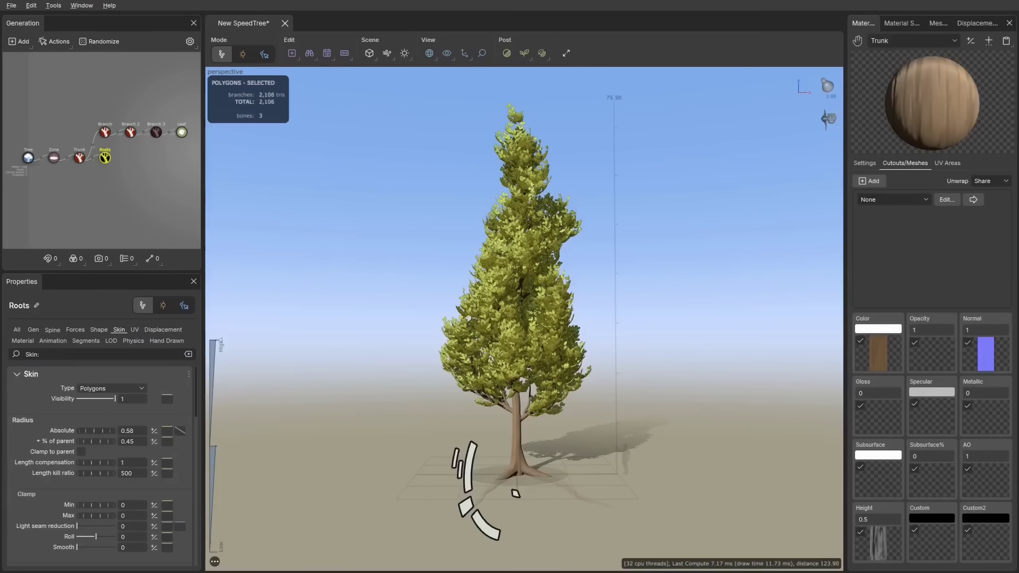
# Step: Tune the roots' weld spread to a start angle adjust of 0.32, an amount of 0.11 and a lower scale of 0.33
pyautogui.click(101, 354)
pyautogui.write('weld')
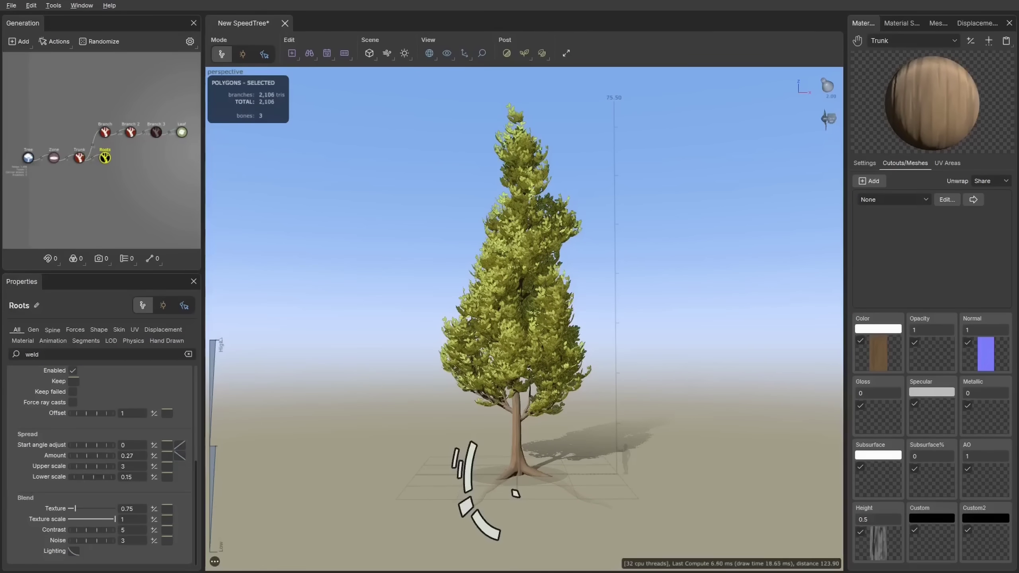
pyautogui.press('BackSpace')
pyautogui.press('BackSpace')
pyautogui.press('BackSpace')
pyautogui.press('BackSpace')
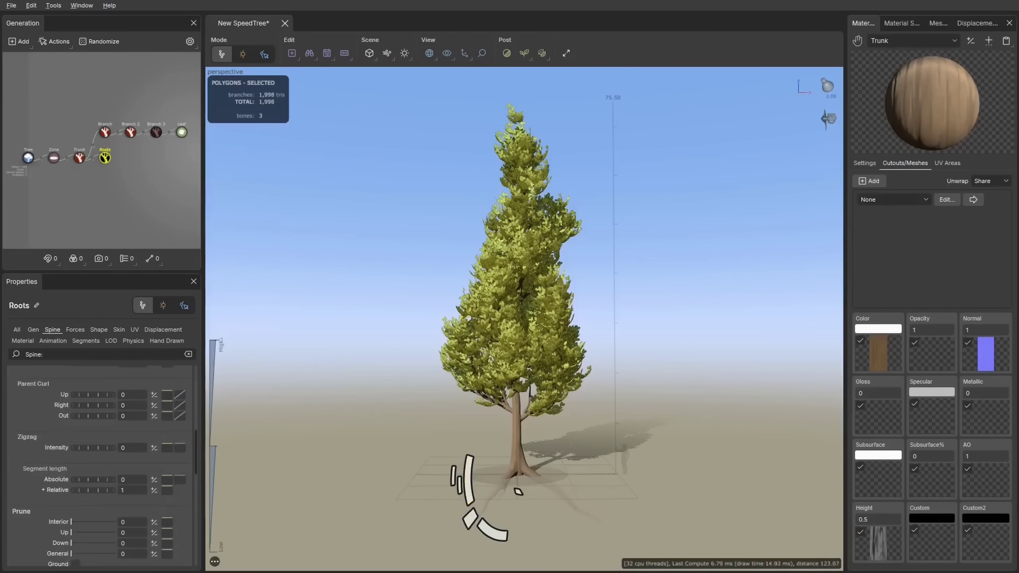
pyautogui.write('weld')
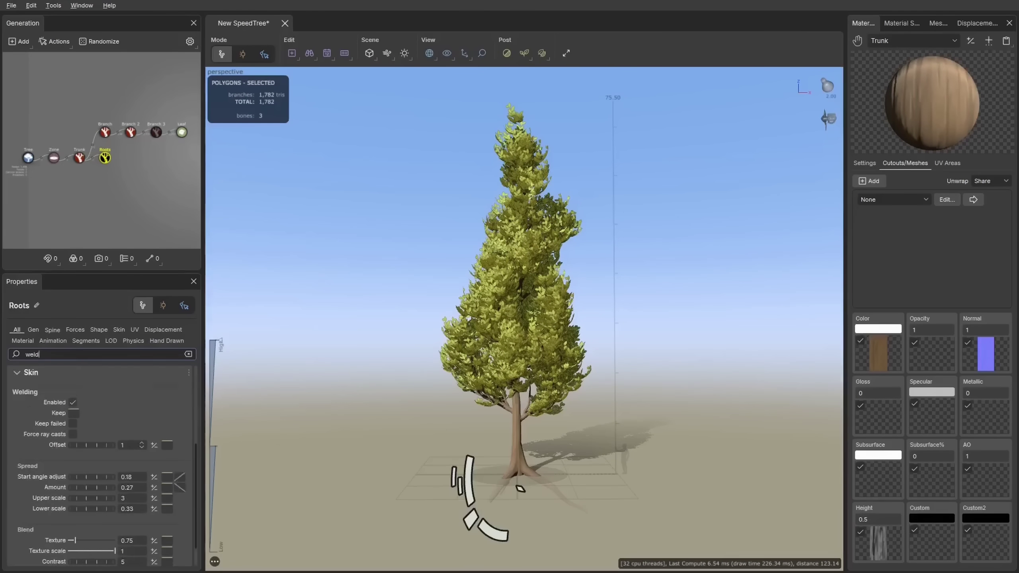
pyautogui.scroll(-2, 103, 467)
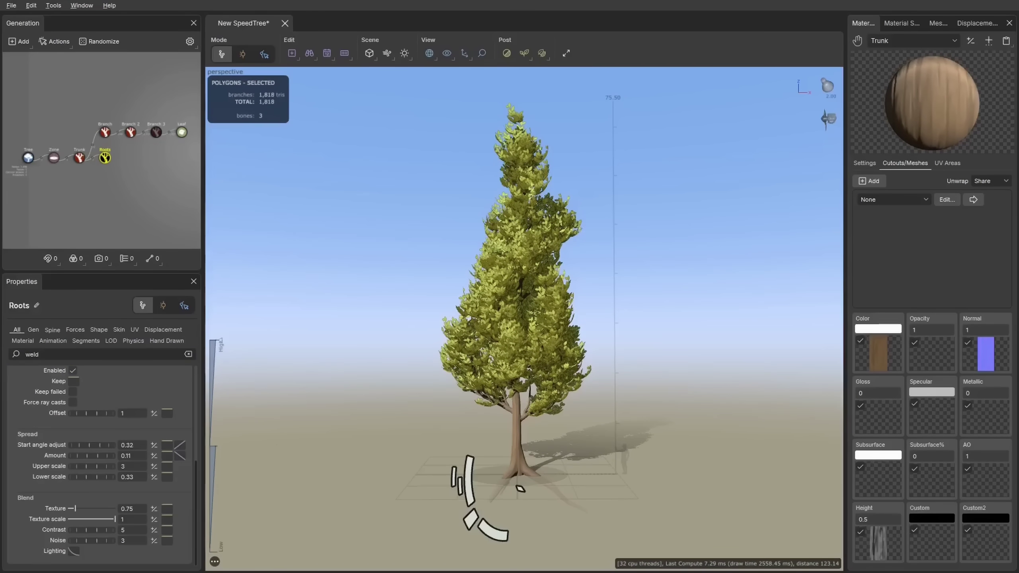
pyautogui.scroll(4, 101, 466)
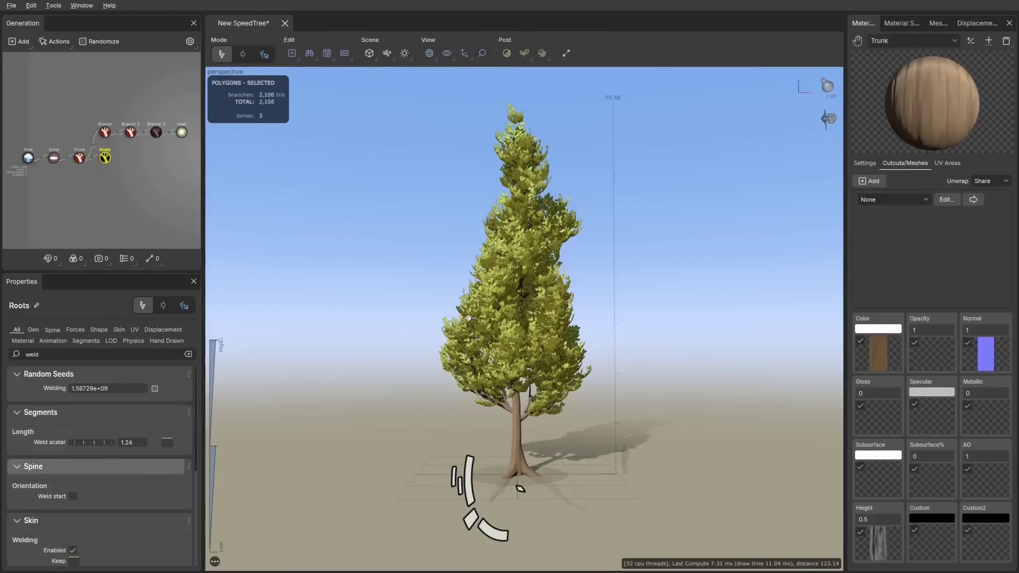
pyautogui.scroll(-2, 101, 466)
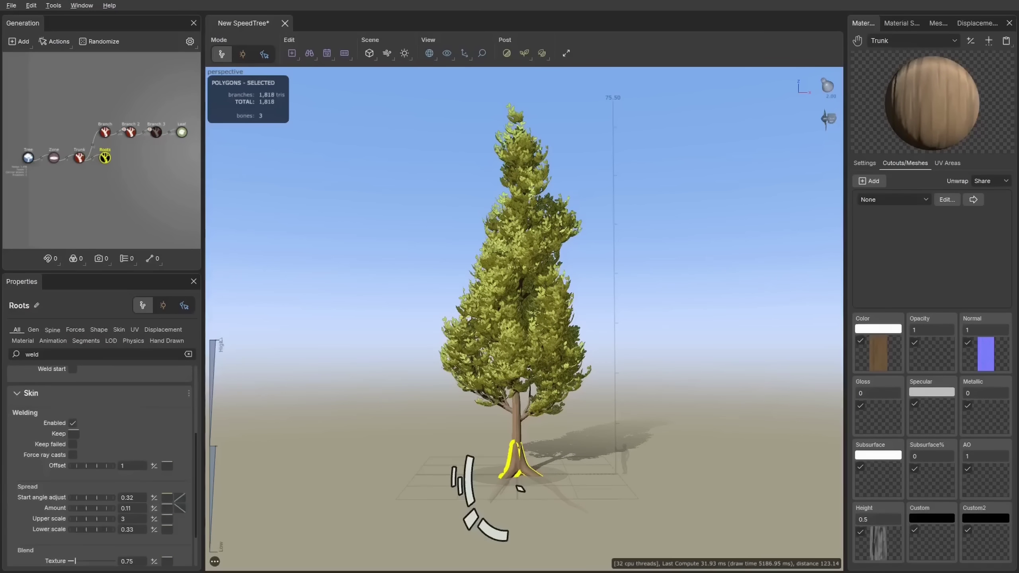
pyautogui.press('Escape')
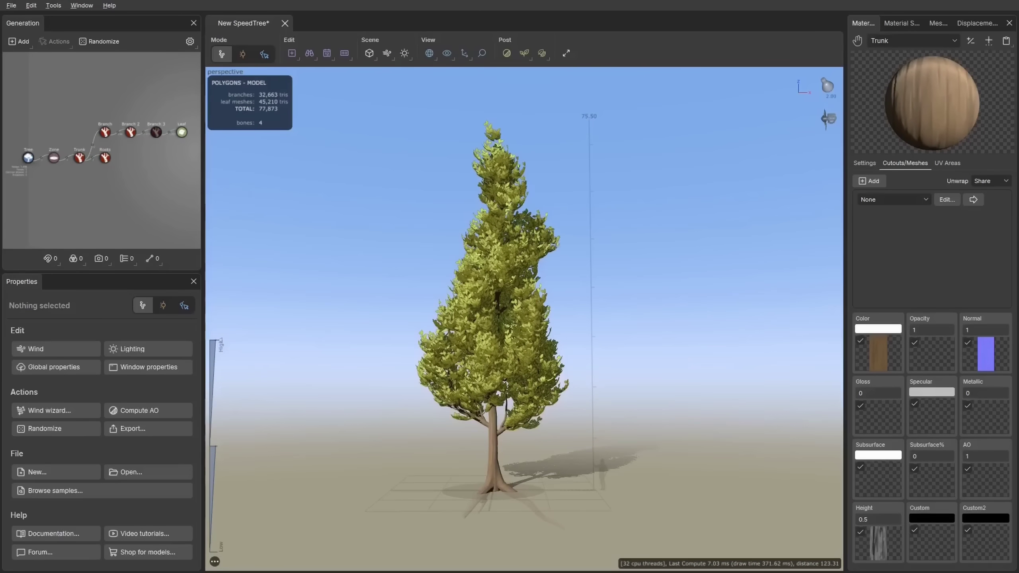
# Step: Duplicate the whole tree's generators and turn the copy into a smaller tree with its second-level branch number set to 7
pyautogui.moveTo(185, 182); pyautogui.dragTo(36, 74)
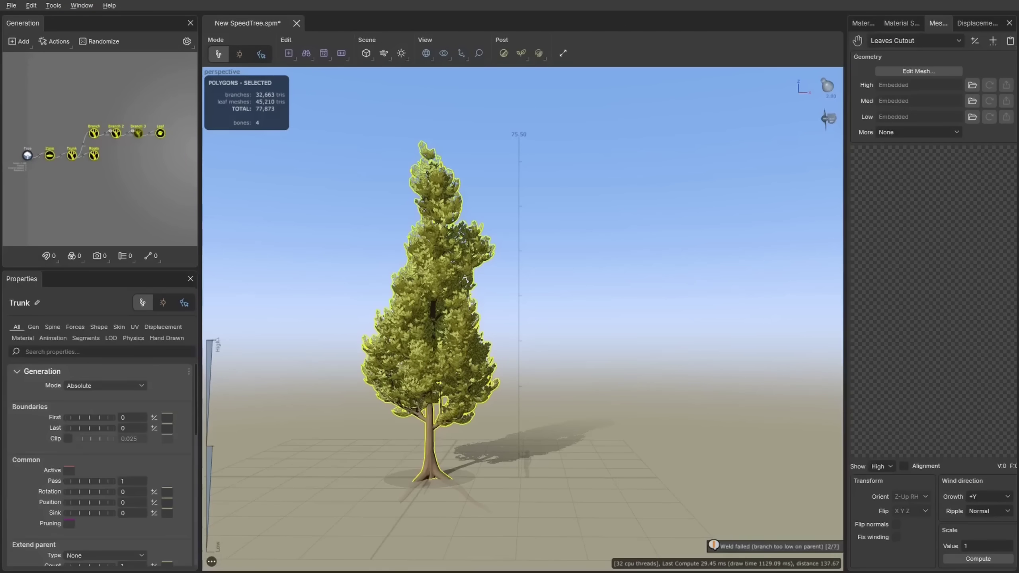
pyautogui.hotkey('ctrl', 'd')
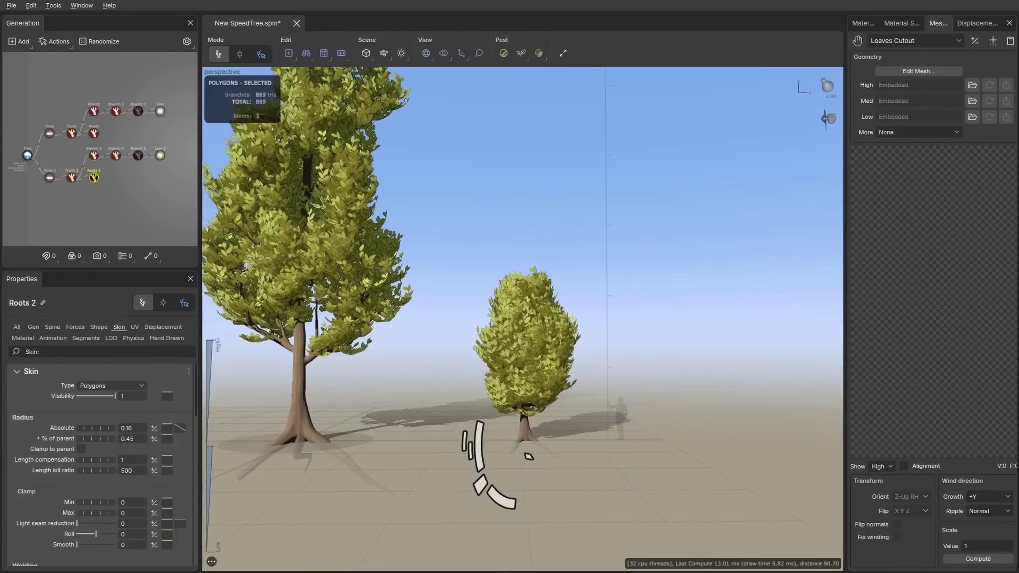
pyautogui.click(517, 442)
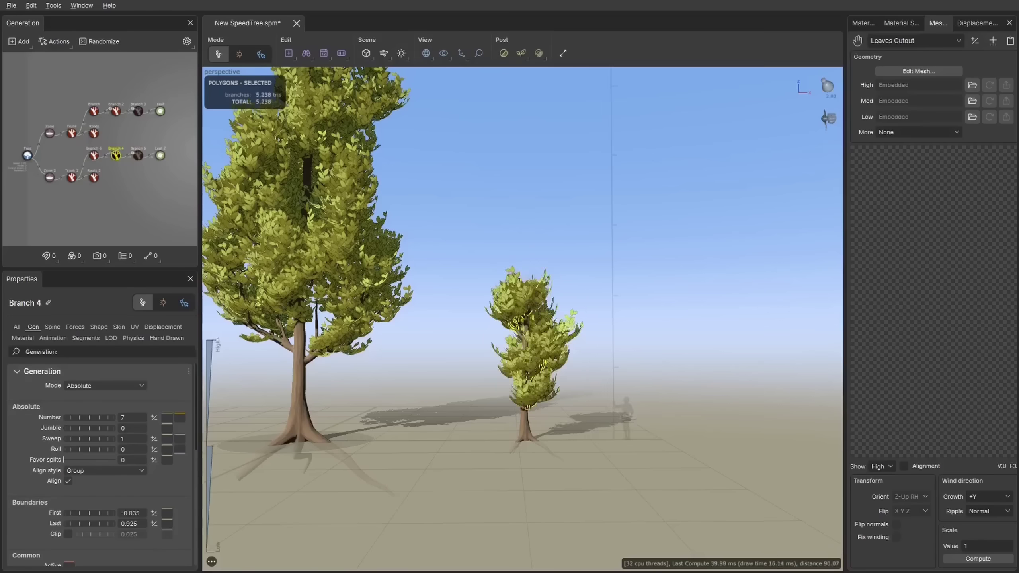
pyautogui.press('Escape')
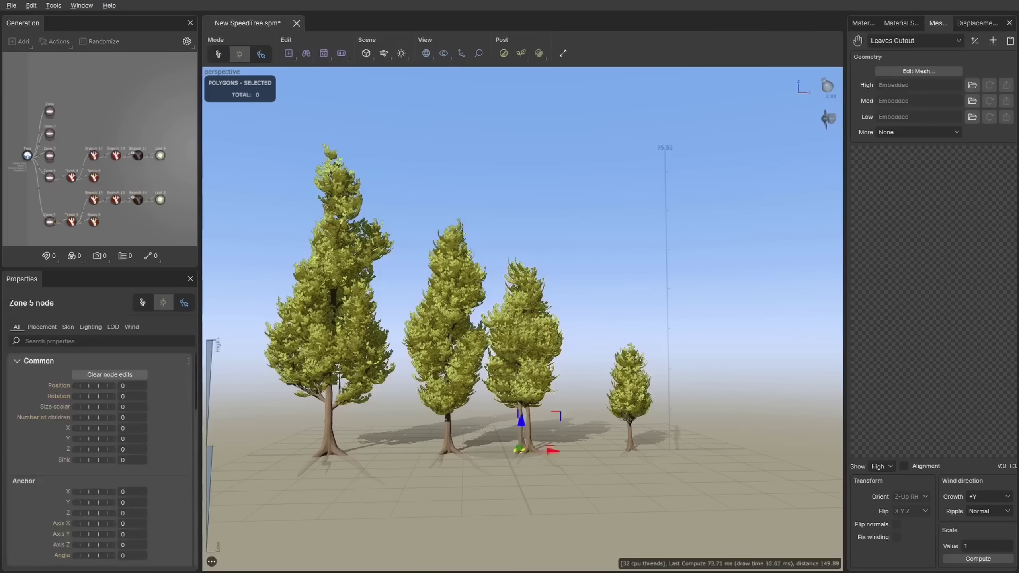
# Step: Set the second-smallest tree's second-level branch number to 9 and reposition its zone in the row of trees
pyautogui.click(581, 387)
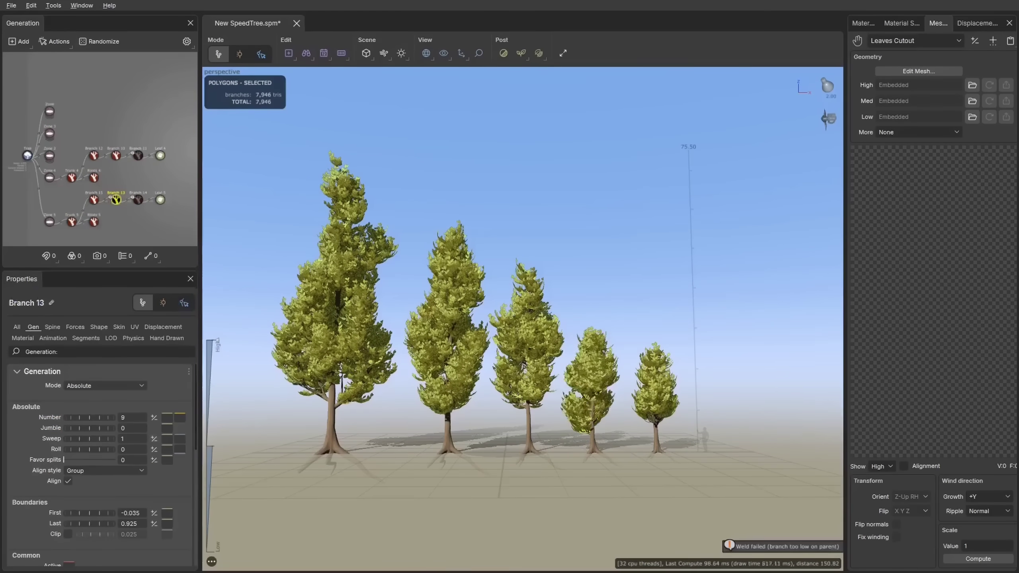
pyautogui.press('Escape')
pyautogui.scroll(-3, 521, 281)
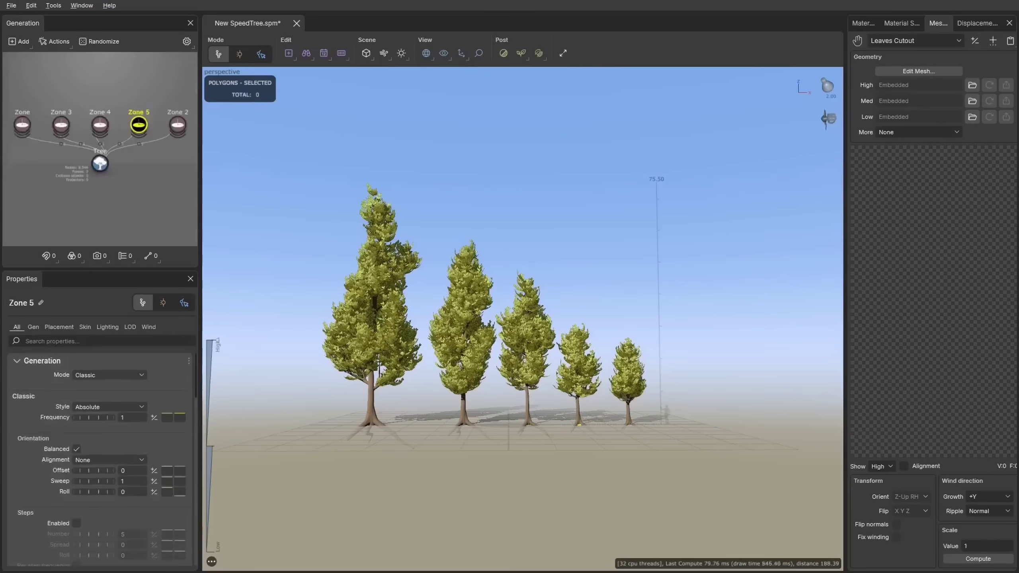
pyautogui.moveTo(578, 418)
pyautogui.mouseDown()
pyautogui.moveTo(501, 405)
pyautogui.moveTo(441, 412)
pyautogui.moveTo(582, 420)
pyautogui.mouseUp()
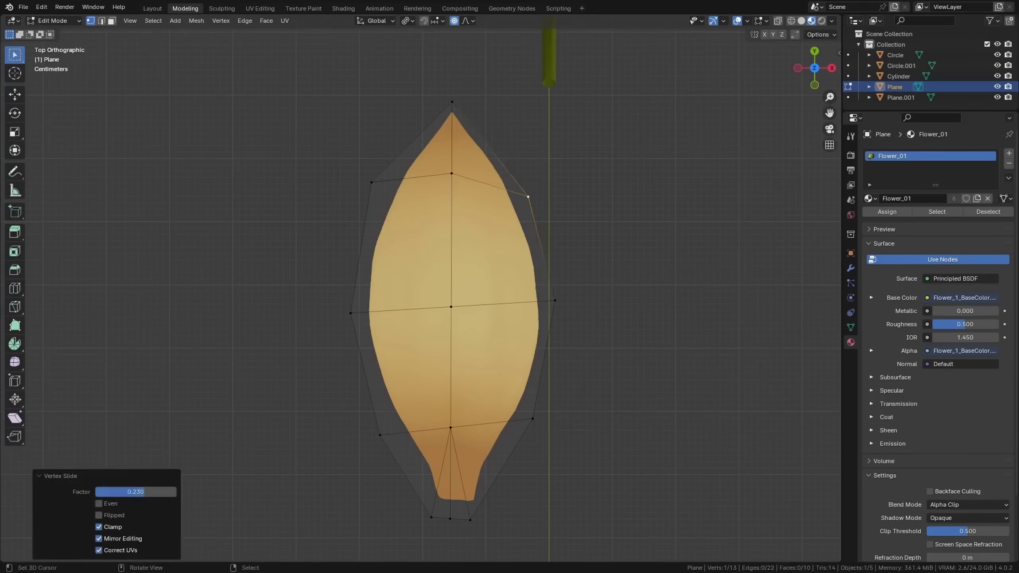
# Step: Slide the outer vertices of the petal mesh along their edges to fit the outline around the textured petal
pyautogui.hotkey('shift', 'v')
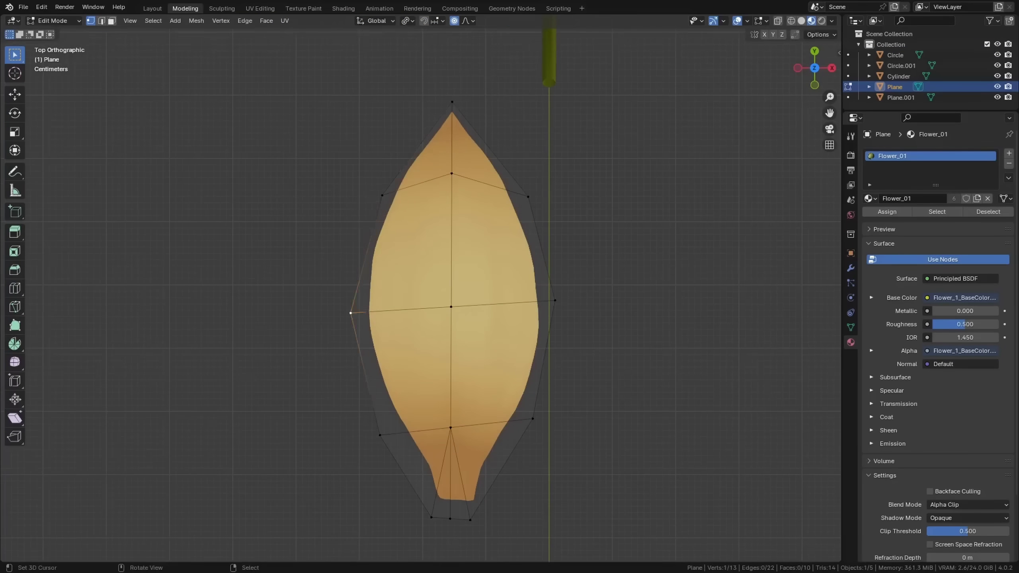
pyautogui.click(352, 312)
pyautogui.hotkey('shift', 'v')
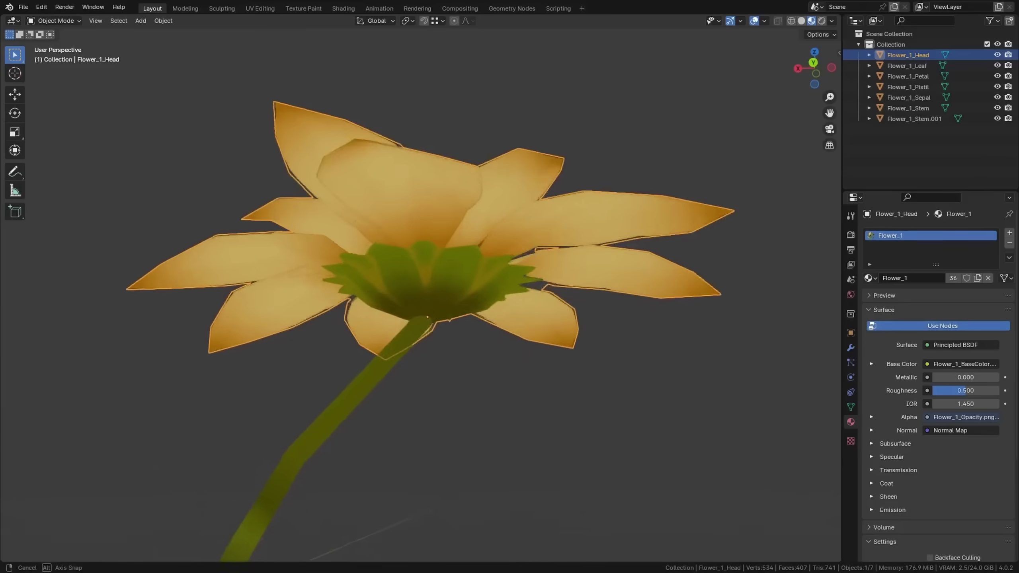
# Step: Rotate the assembled flower head on top of its stem
pyautogui.press('r')
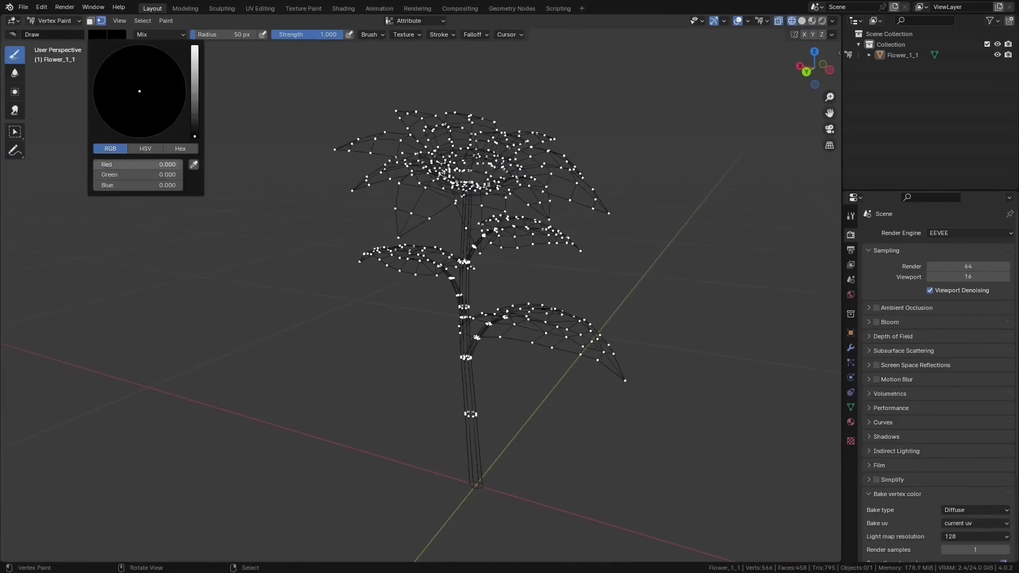
# Step: Fill the selected vertices of the flower's petals and leaves with red using Set Vertex Colors
pyautogui.click(166, 21)
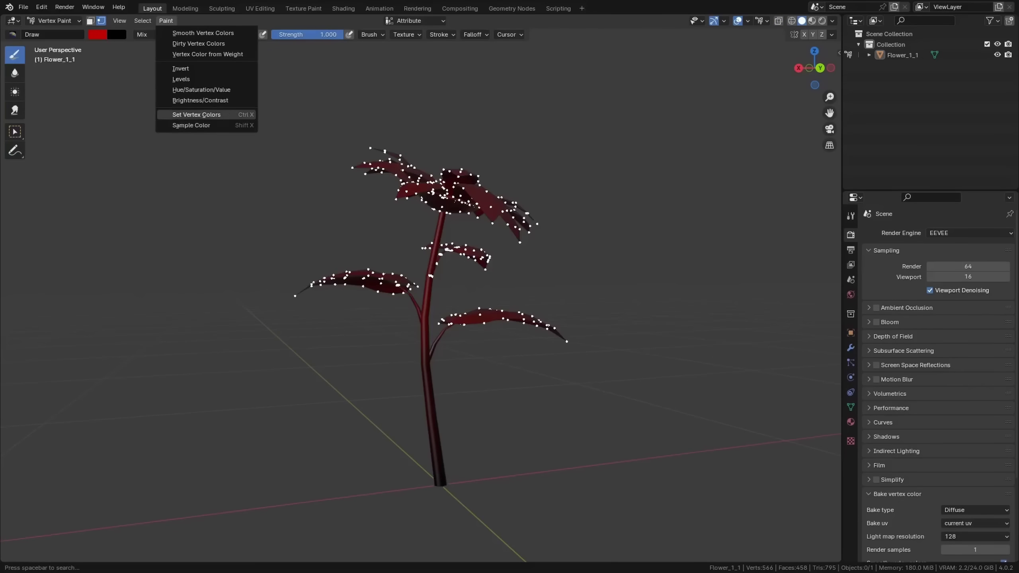
pyautogui.click(197, 114)
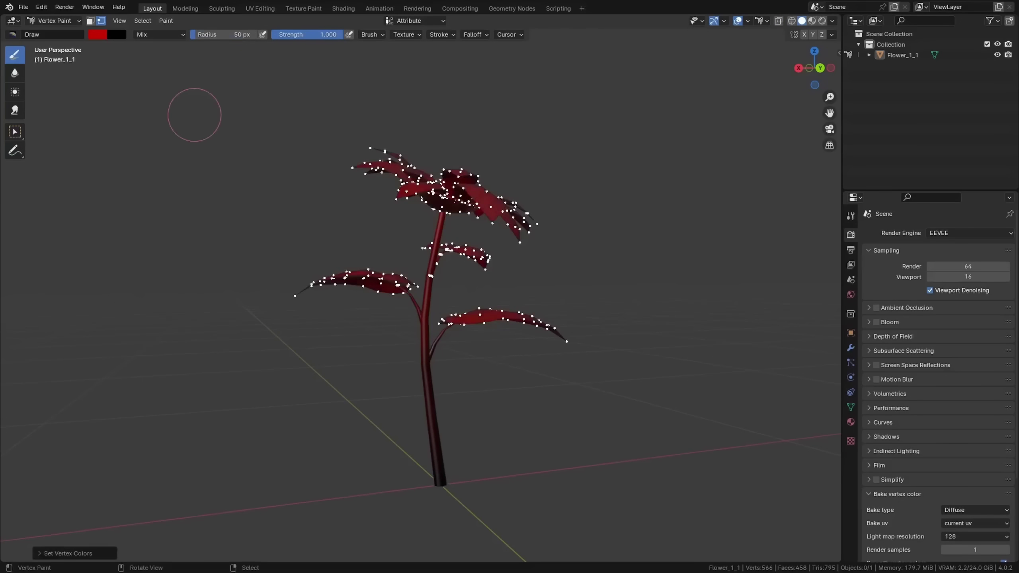
pyautogui.moveTo(193, 114); pyautogui.dragTo(313, 133, button='middle')
pyautogui.moveTo(462, 277); pyautogui.dragTo(565, 285, button='middle')
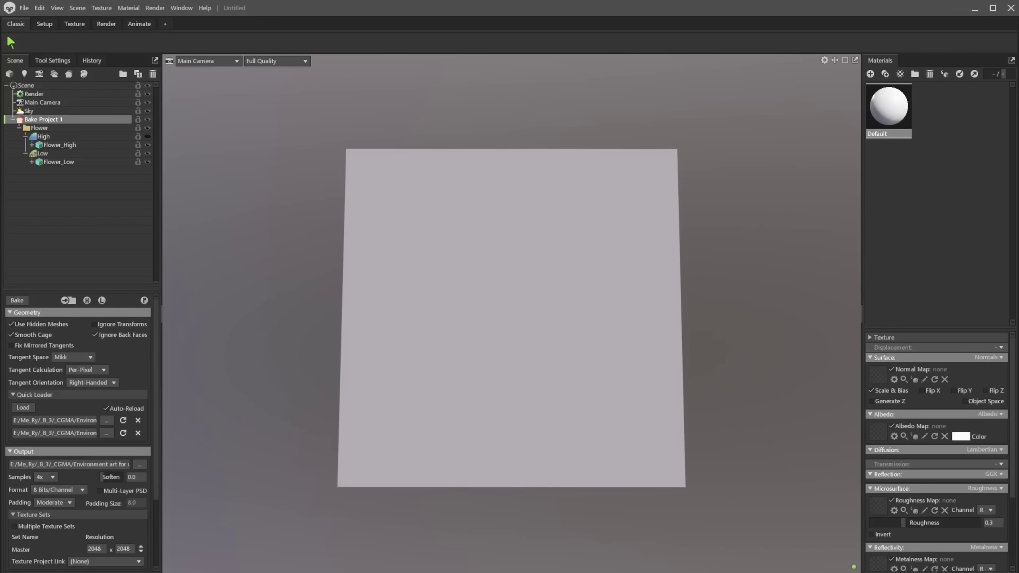
pyautogui.scroll(-5, 79, 432)
pyautogui.click(31, 502)
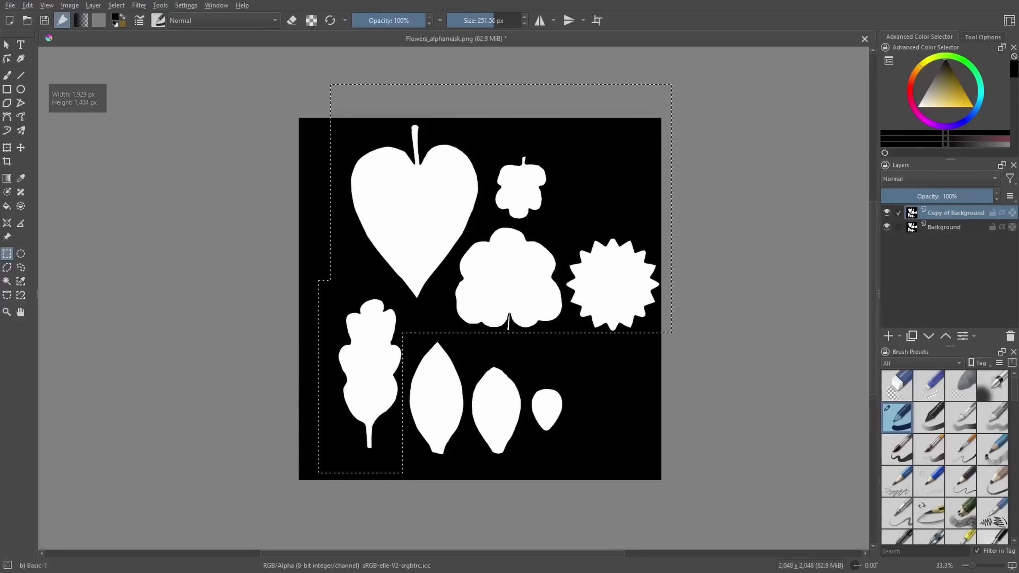
# Step: Switch to Krita, brush across the selected leaf shapes on the copied layer of the flower alpha mask, and clear the selection
pyautogui.press('b')
pyautogui.moveTo(413, 181)
pyautogui.mouseDown()
pyautogui.moveTo(376, 239)
pyautogui.moveTo(607, 331)
pyautogui.mouseUp()
pyautogui.hotkey('ctrl', 'shift', 'a')
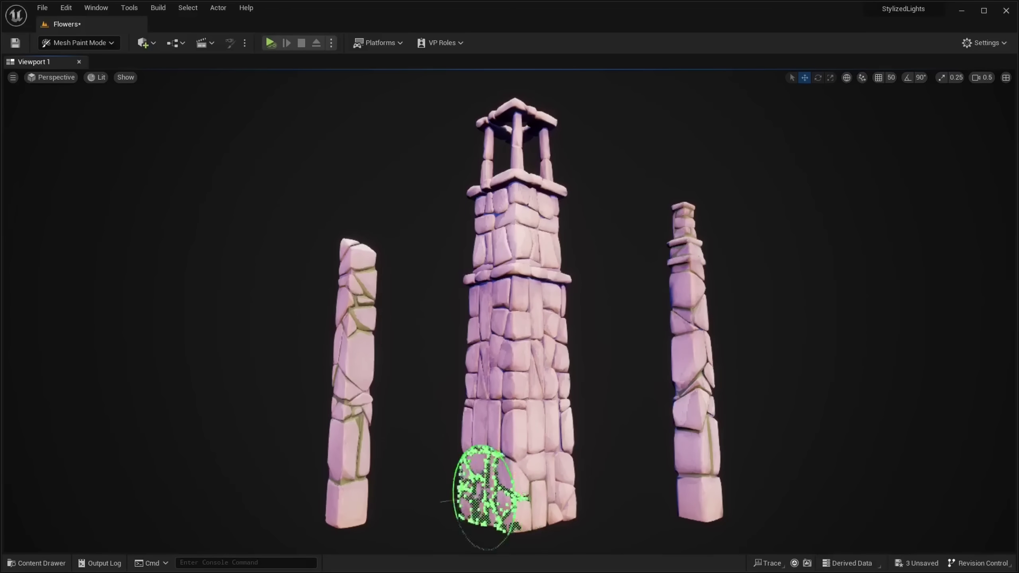
# Step: Switch to Unreal Editor and mesh-paint one side of the central stone tower from its base up to the upper section
pyautogui.moveTo(488, 494)
pyautogui.mouseDown()
pyautogui.moveTo(473, 391)
pyautogui.moveTo(486, 474)
pyautogui.moveTo(541, 509)
pyautogui.moveTo(557, 446)
pyautogui.moveTo(497, 397)
pyautogui.moveTo(486, 356)
pyautogui.moveTo(460, 225)
pyautogui.moveTo(490, 217)
pyautogui.mouseUp()
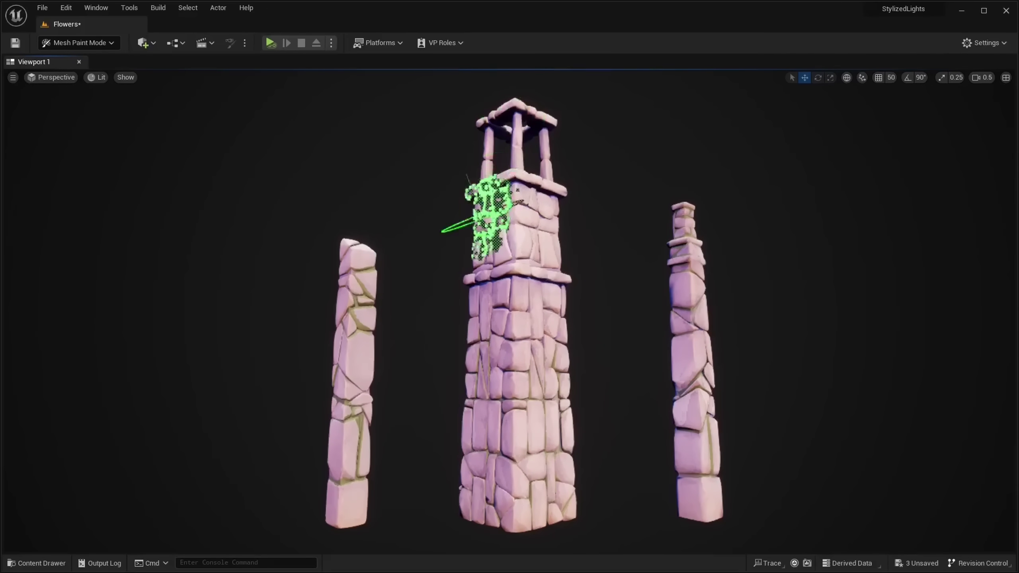